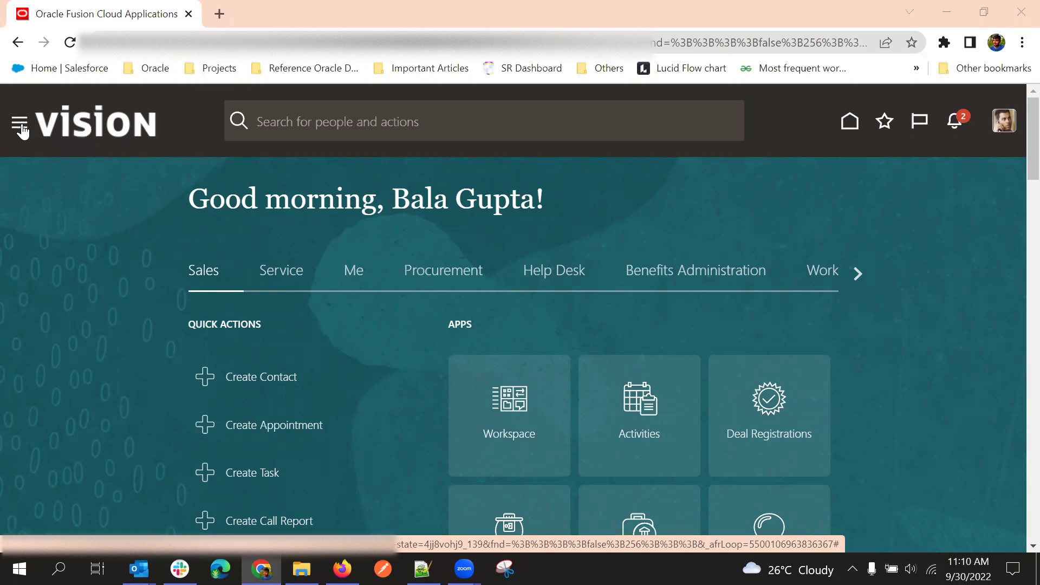
Go to the Sandboxes page under Configuration in the Navigator.
left_click(20, 124)
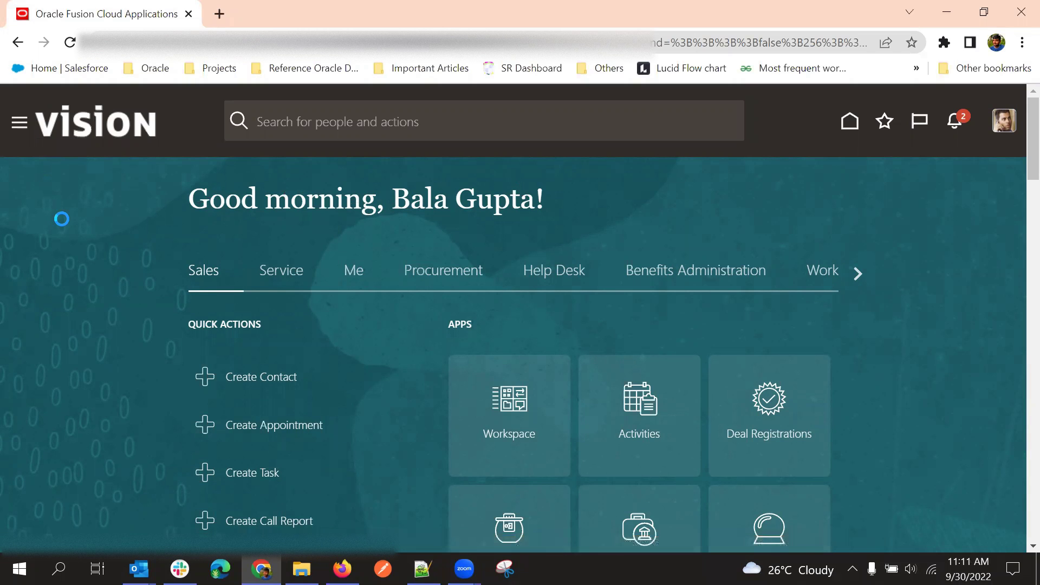
scroll(110, 490, "down", 10)
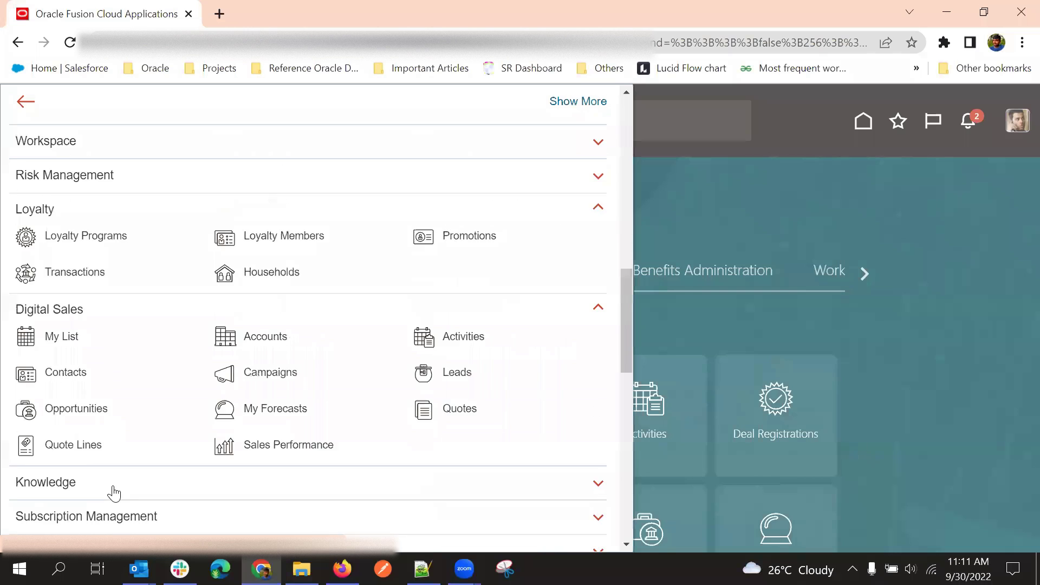
scroll(183, 472, "down", 4)
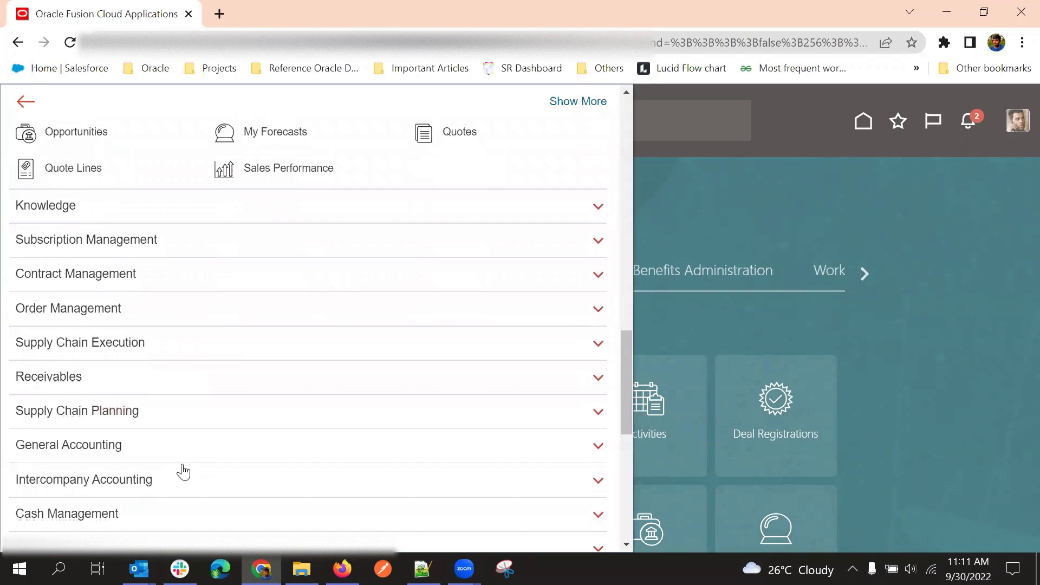
scroll(184, 473, "down", 7)
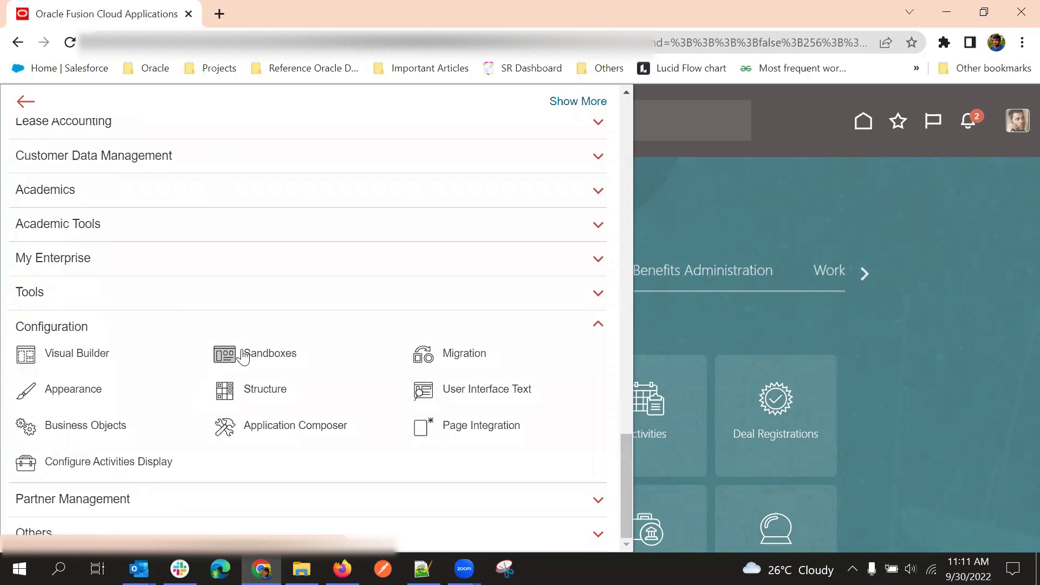
left_click(242, 351)
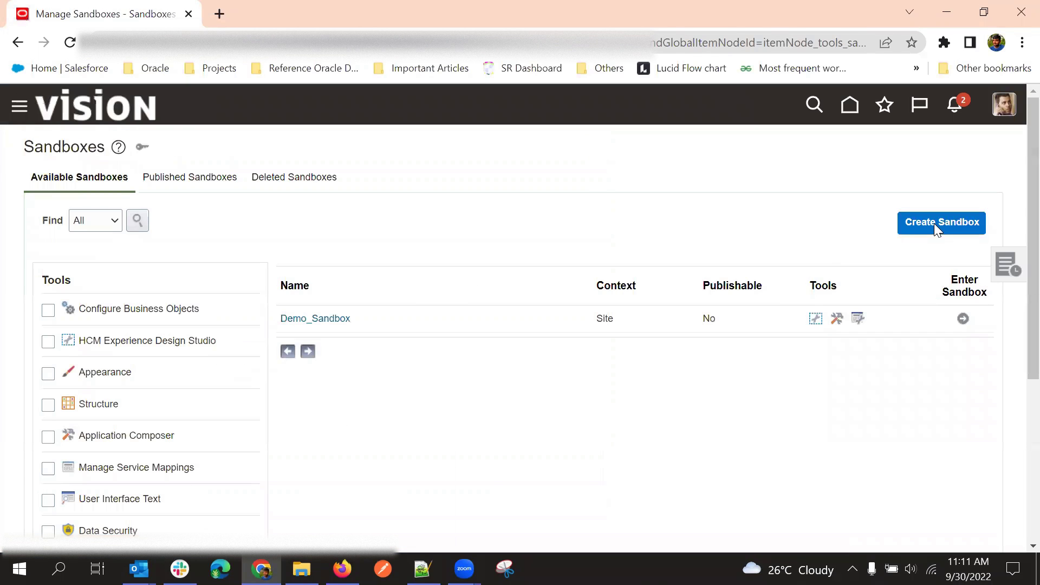
Start a new sandbox named Demo_Sandbox1 with Page Composer enabled.
left_click(934, 223)
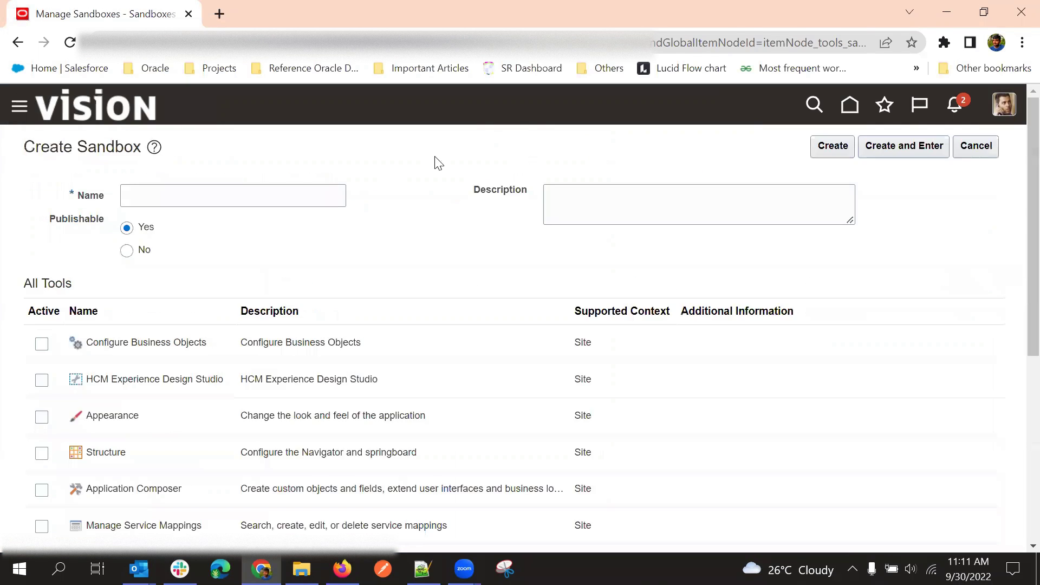
left_click(247, 200)
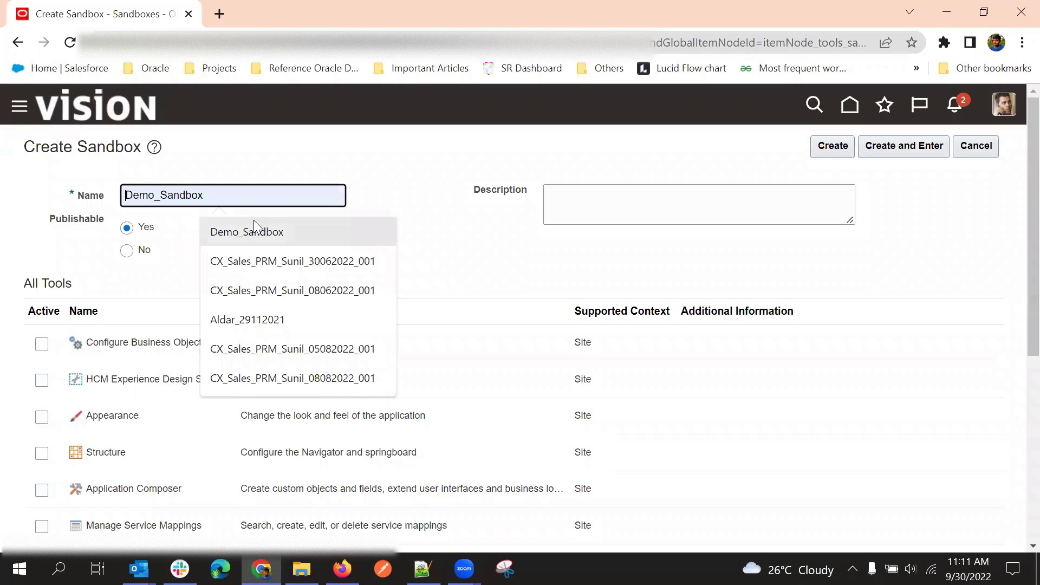
left_click(253, 225)
type("1")
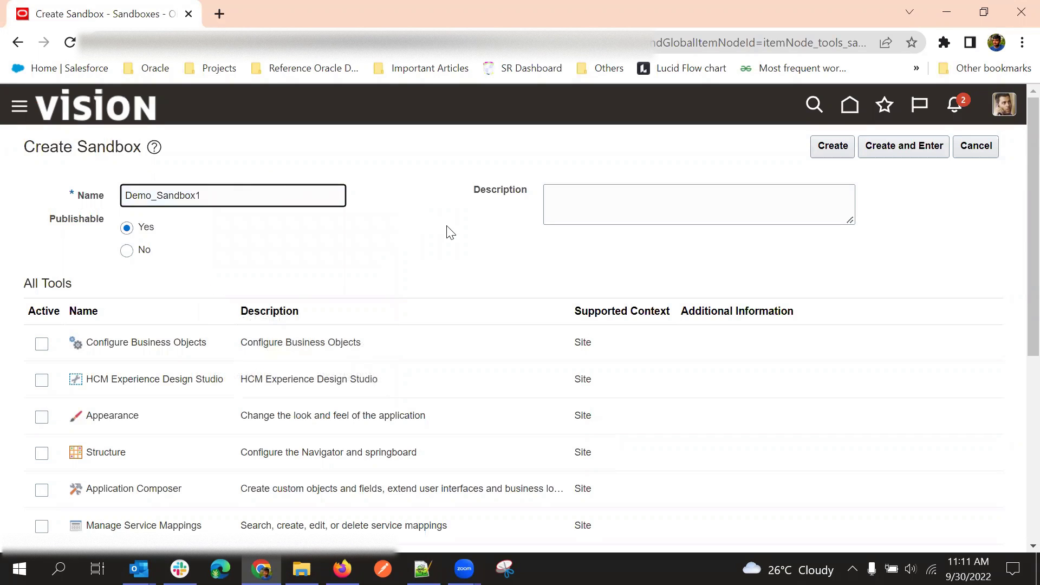
left_click(451, 233)
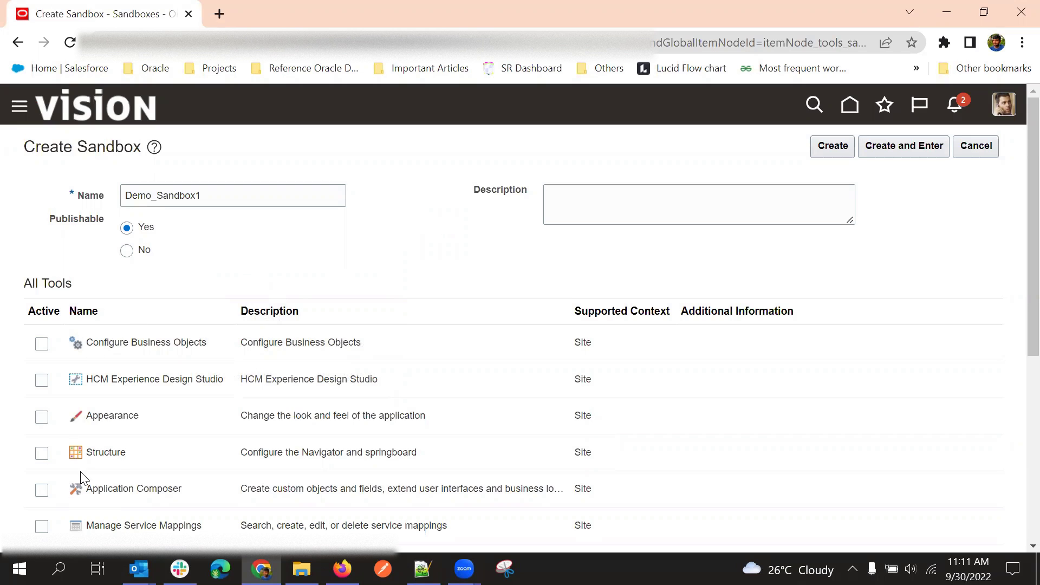
scroll(82, 479, "down", 6)
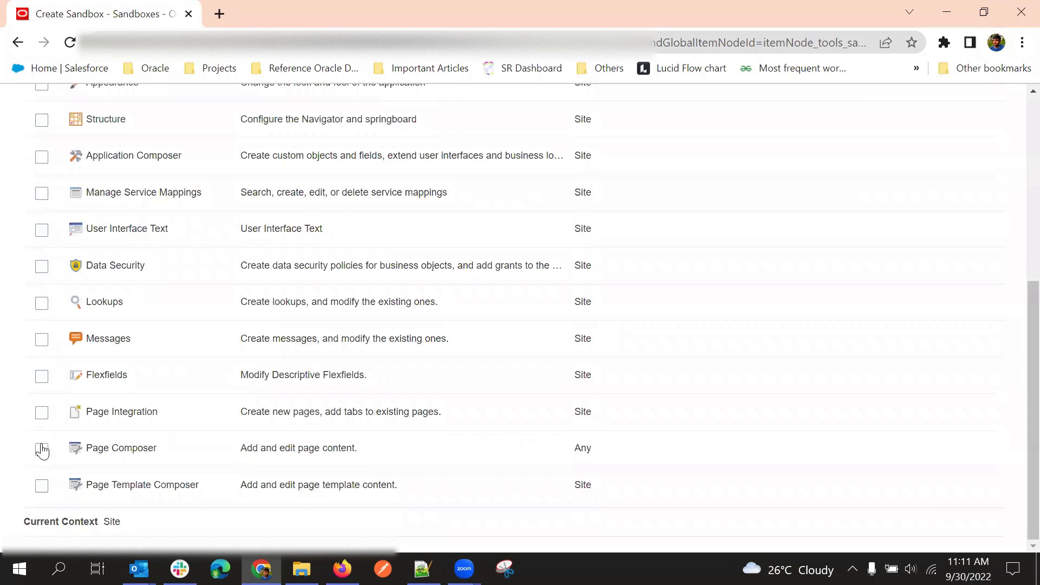
left_click(41, 448)
Look at Page Composer's context settings, leave them unchanged, and review the form.
scroll(271, 332, "up", 1)
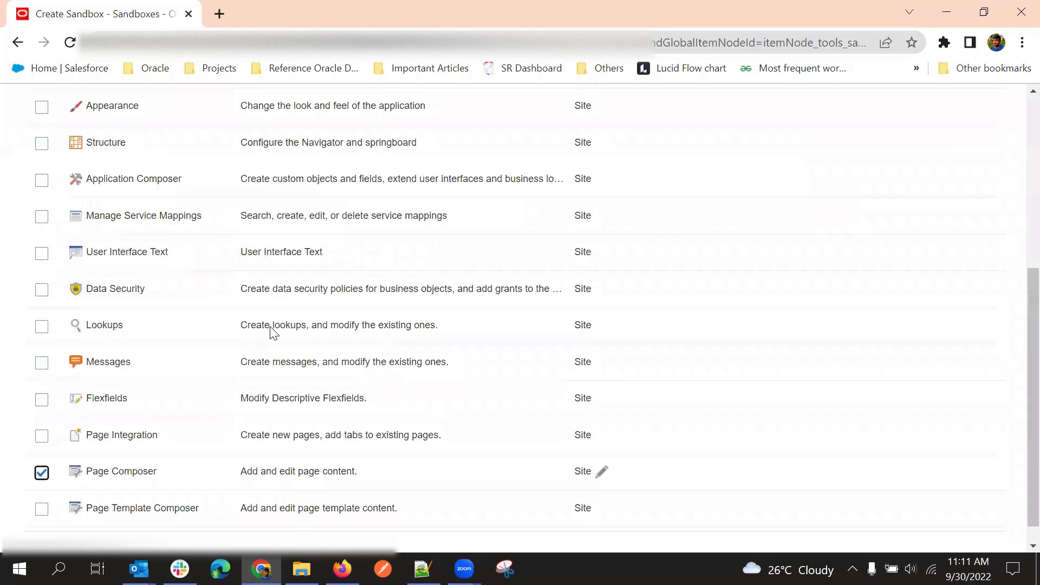
left_click(602, 480)
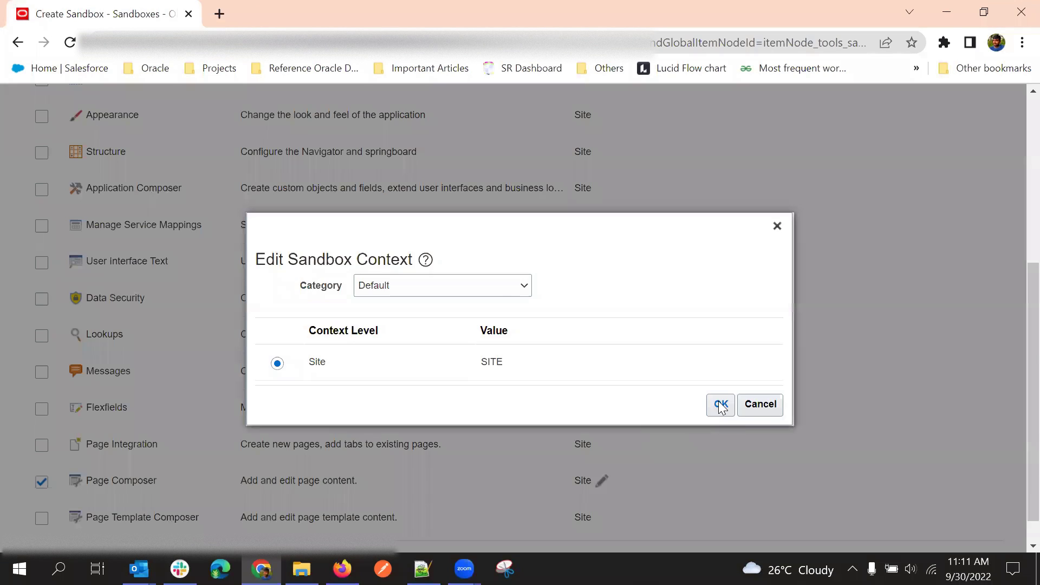
left_click(763, 408)
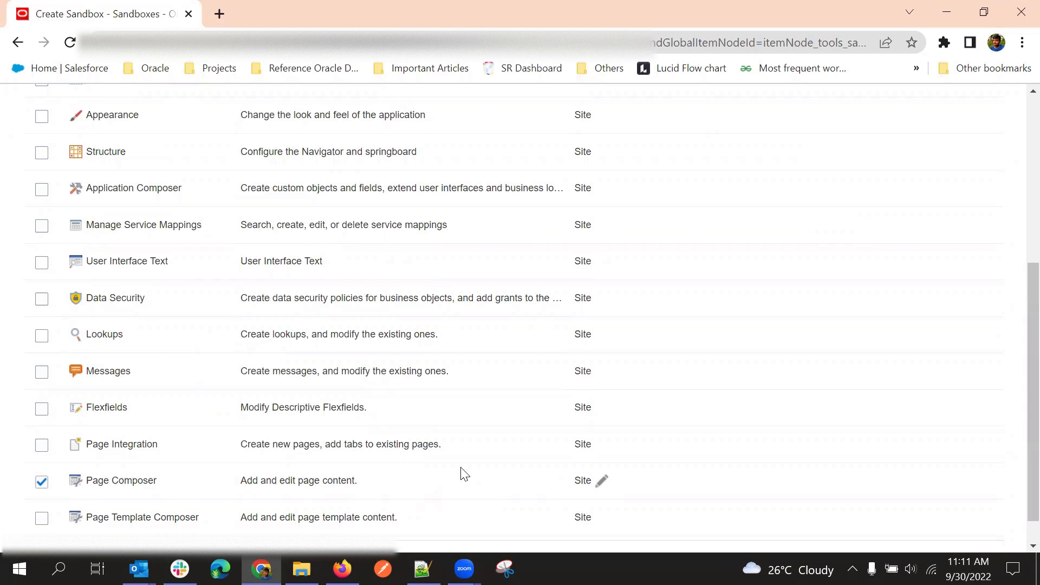
scroll(588, 481, "up", 5)
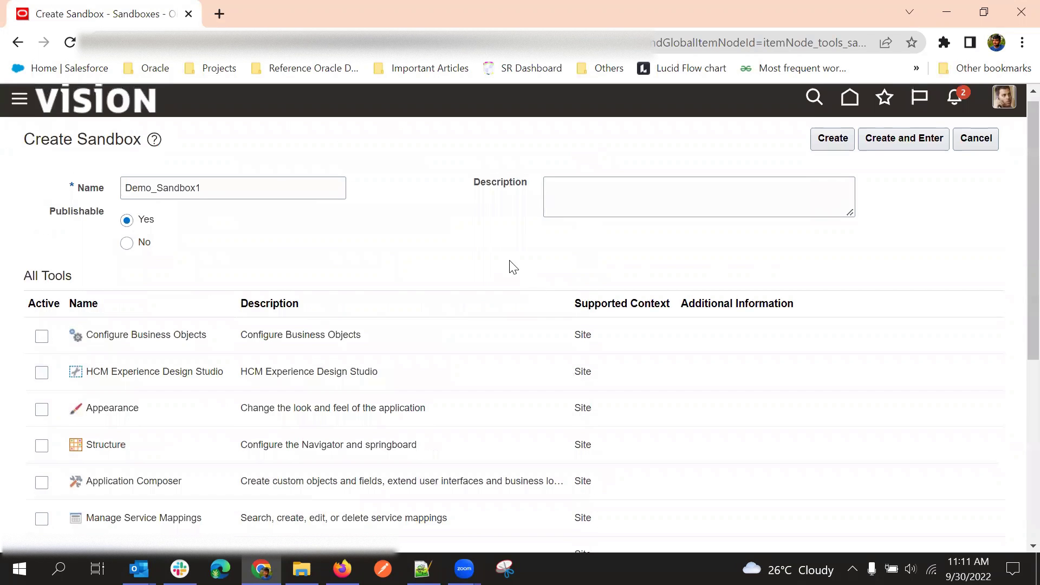
scroll(511, 265, "down", 2)
scroll(511, 265, "down", 4)
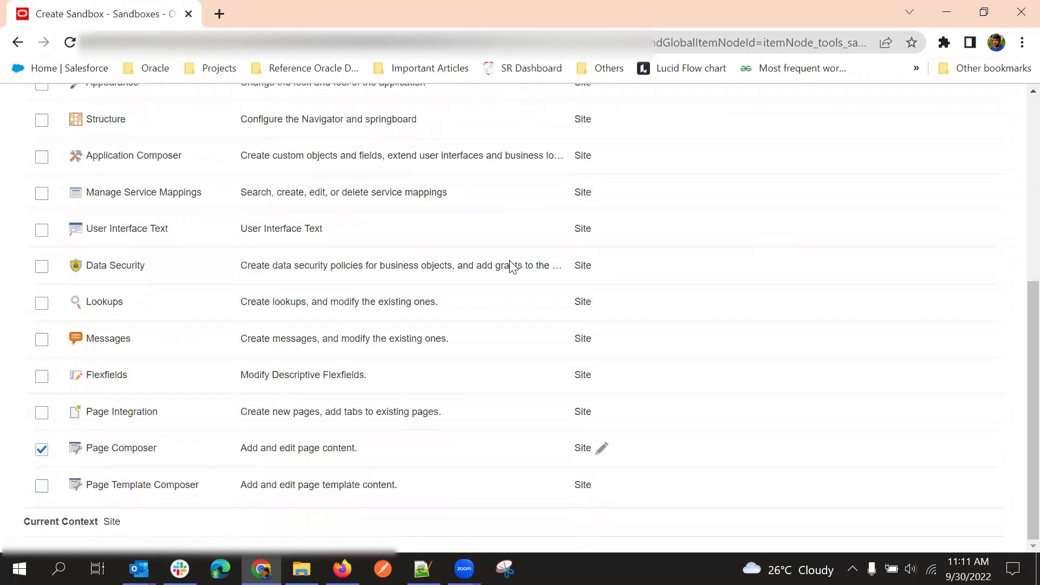
Set Page Composer's context to Customer Relationship Management, Job Role: Sales Representative.
left_click(603, 451)
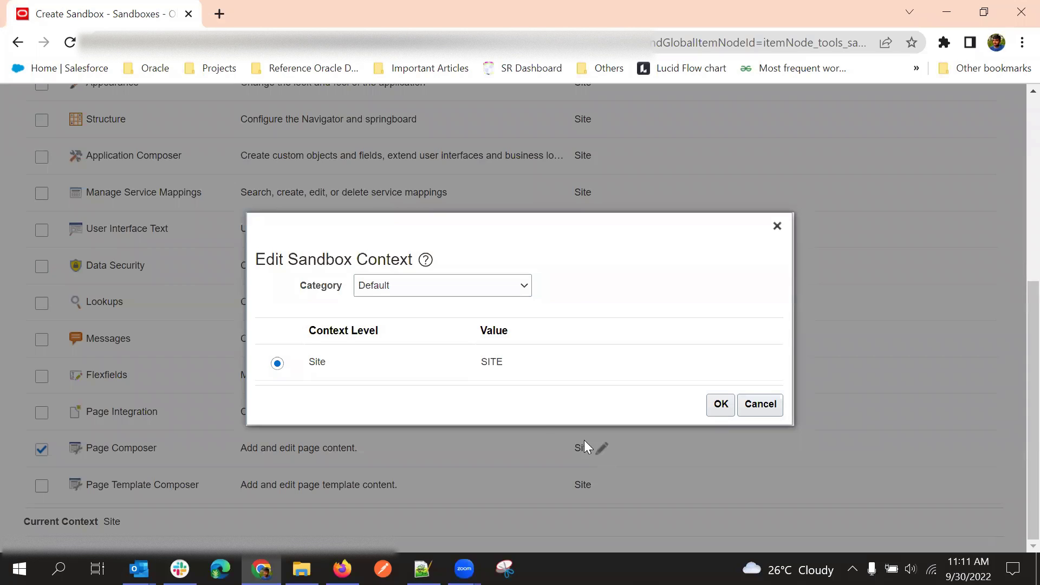
left_click(399, 294)
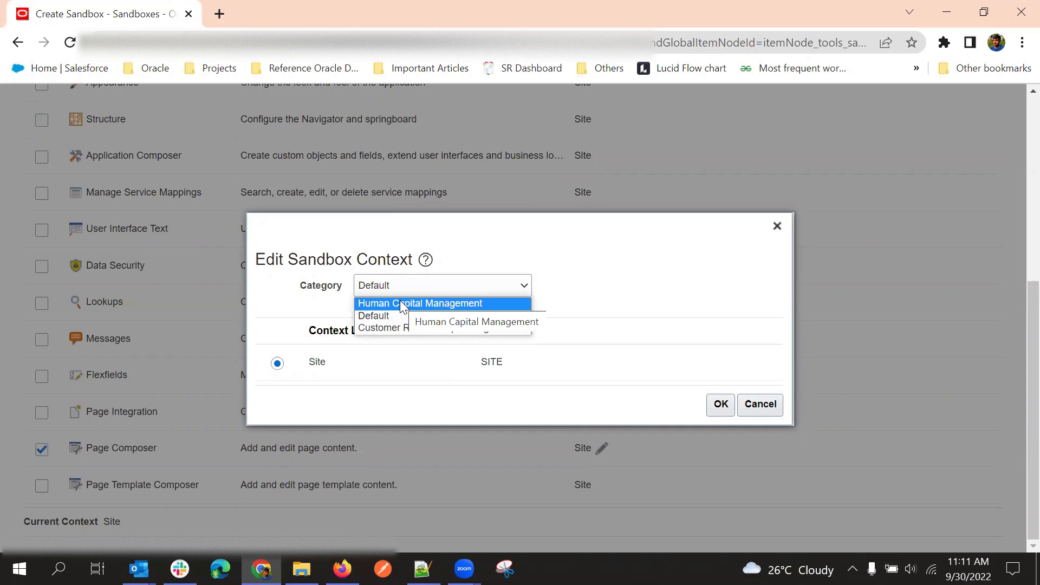
left_click(403, 305)
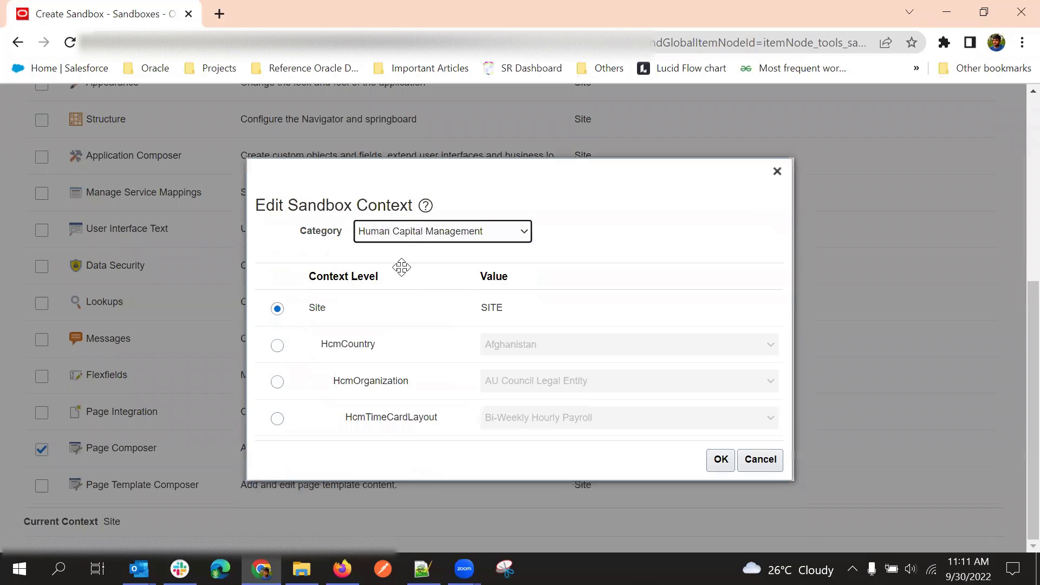
left_click(404, 239)
left_click(415, 272)
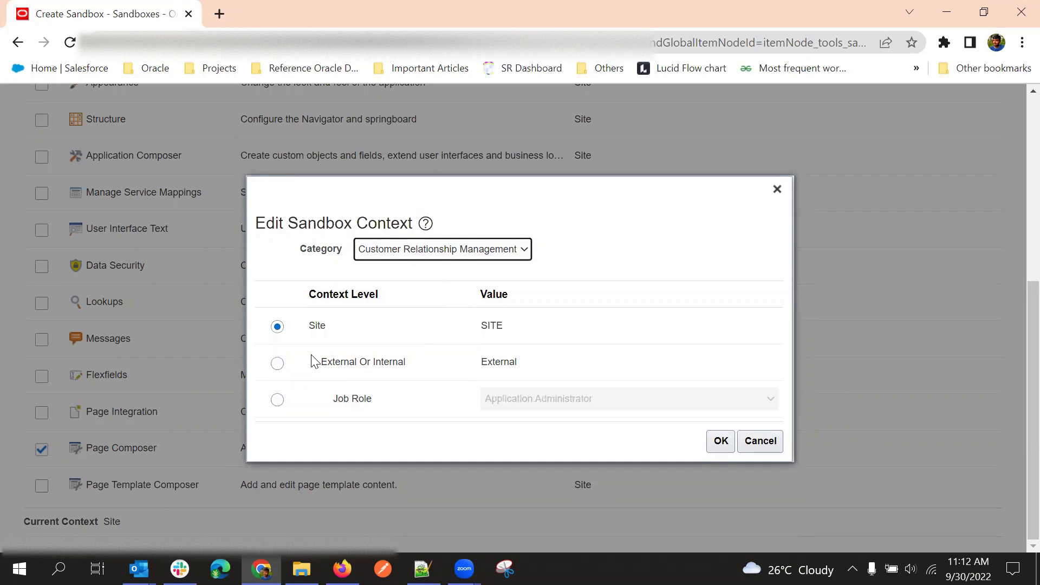
left_click(277, 400)
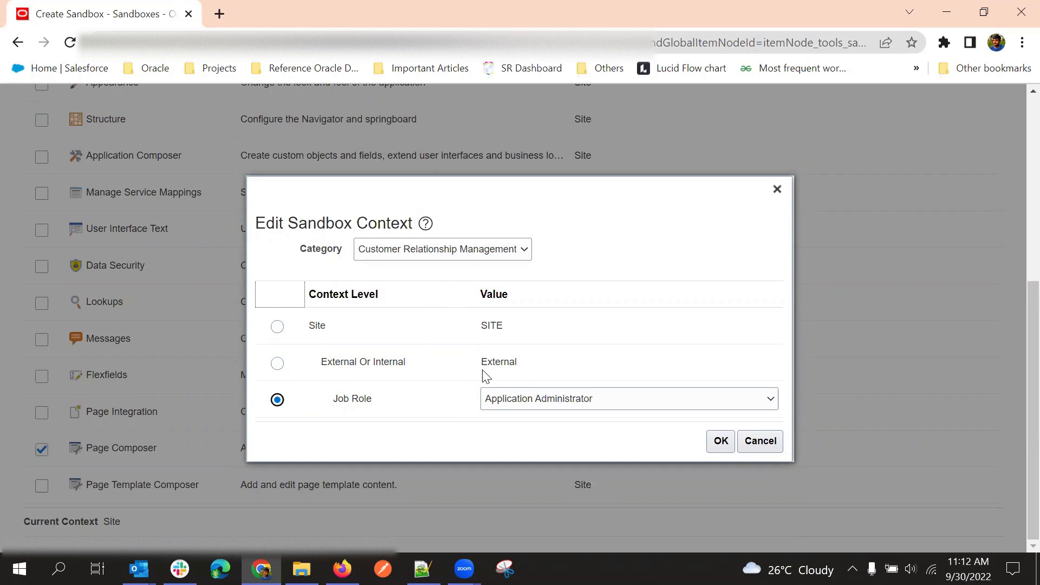
left_click(512, 399)
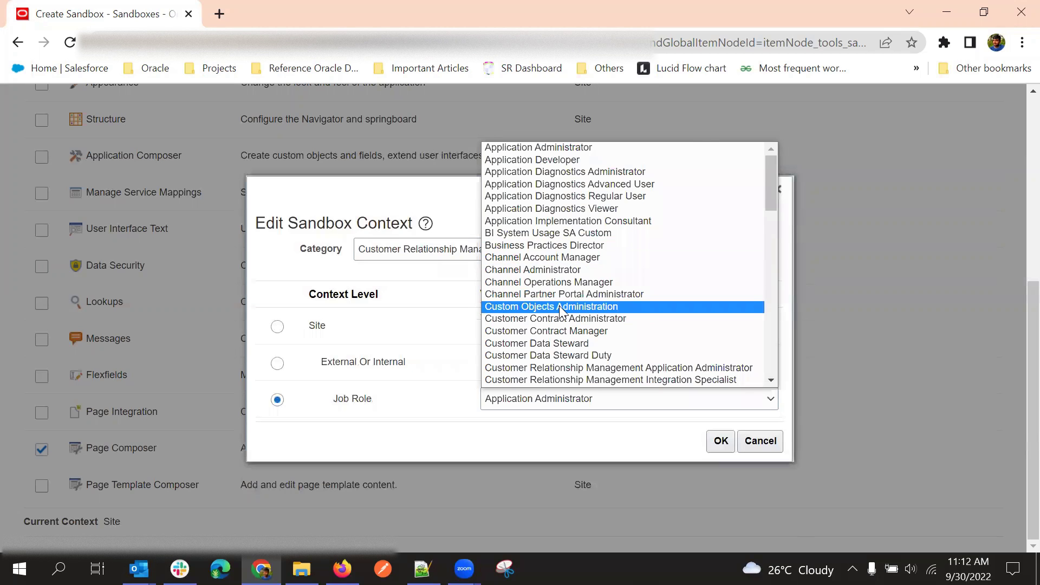
scroll(560, 313, "down", 8)
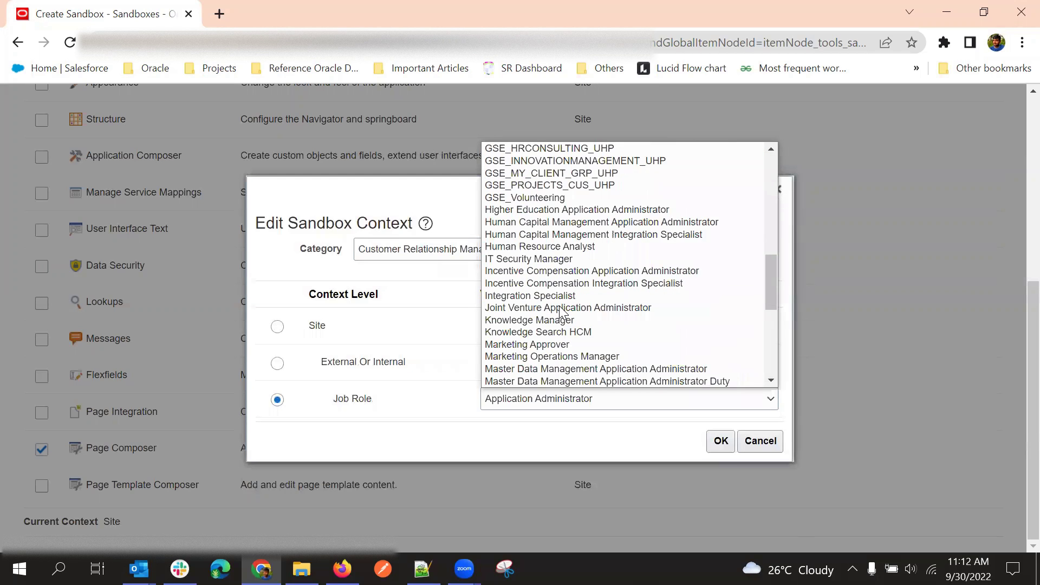
scroll(561, 312, "down", 2)
scroll(561, 313, "down", 6)
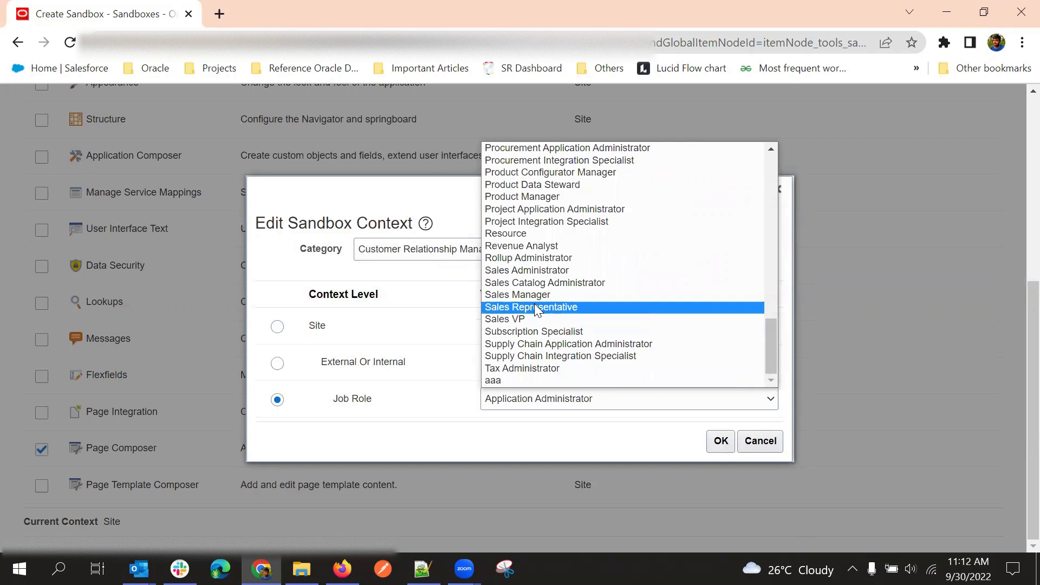
left_click(536, 308)
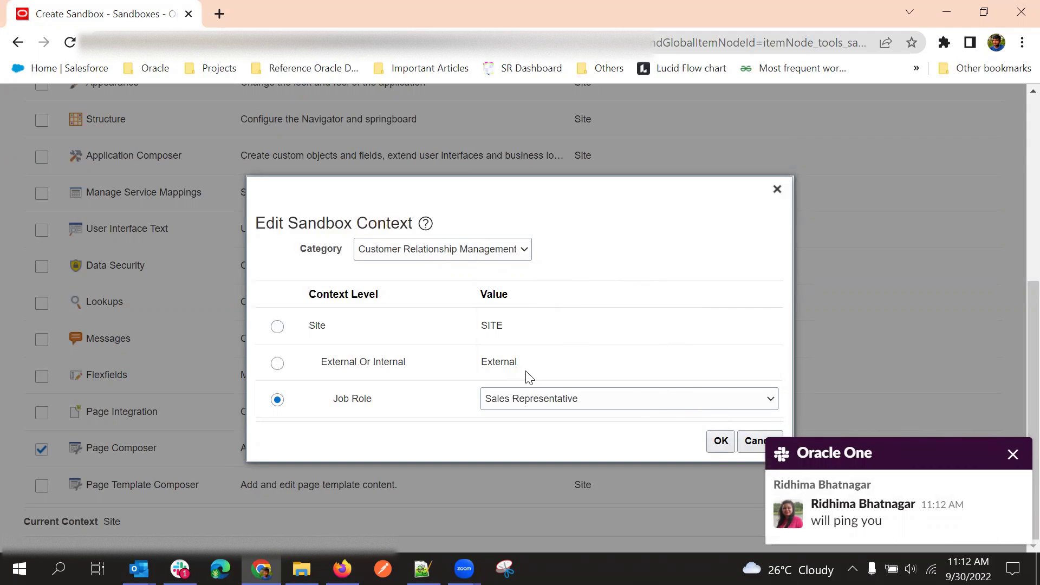
left_click(720, 442)
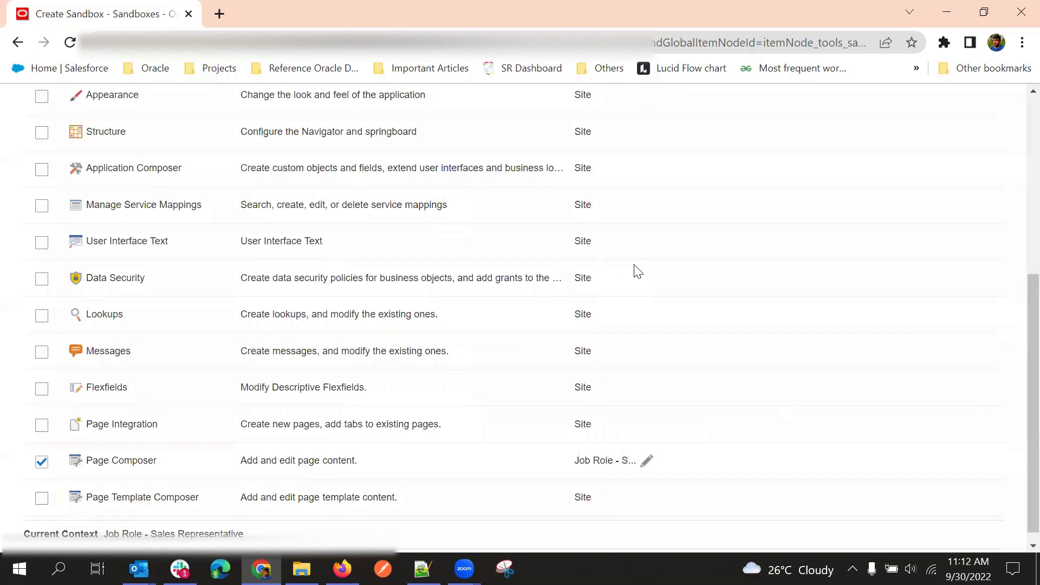
Reconfirm Sales Representative as Page Composer's job role context, then return to the top of Create Sandbox.
scroll(643, 269, "up", 6)
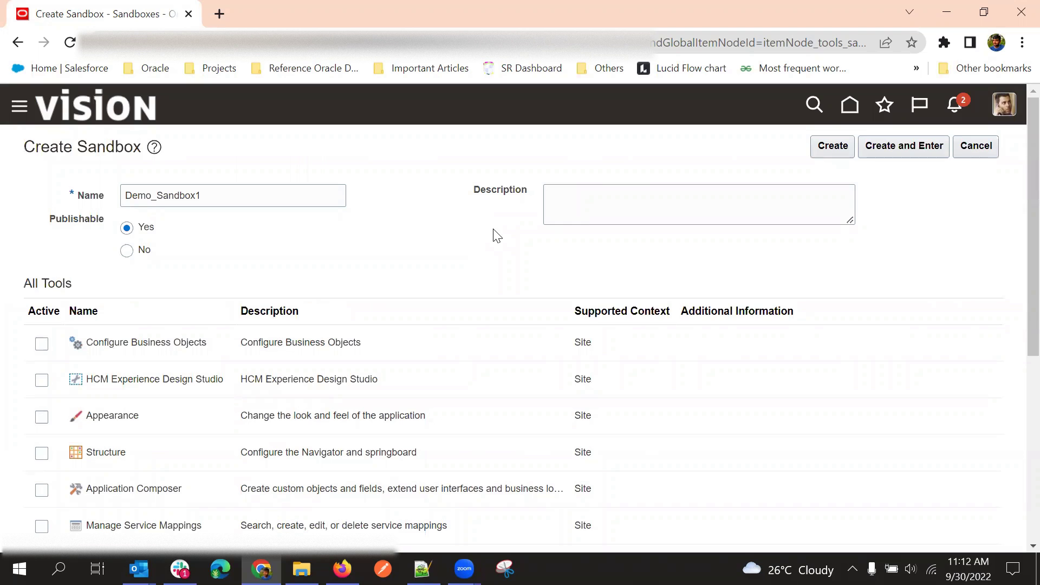
scroll(498, 471, "down", 6)
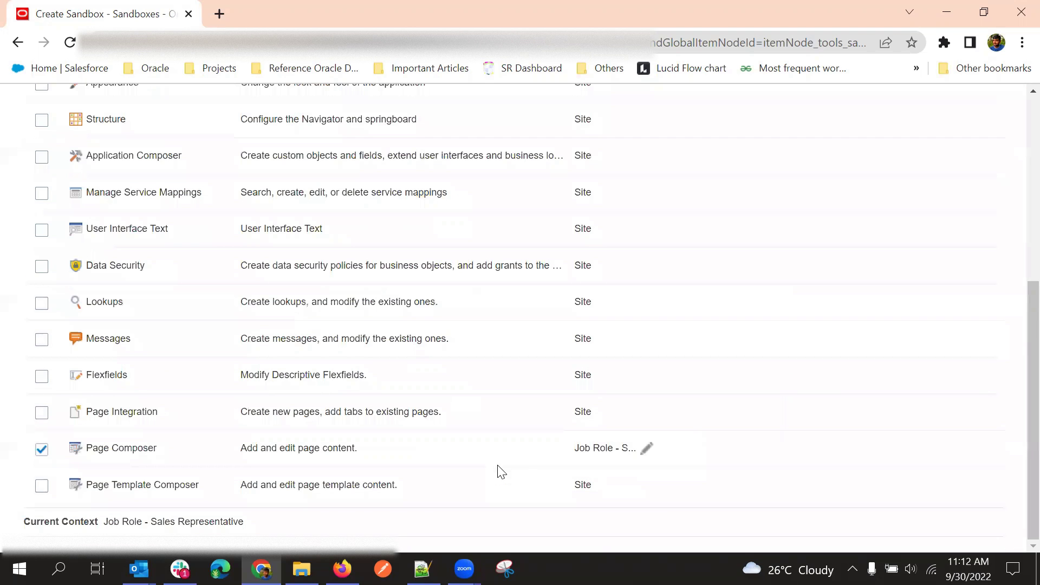
left_click(647, 451)
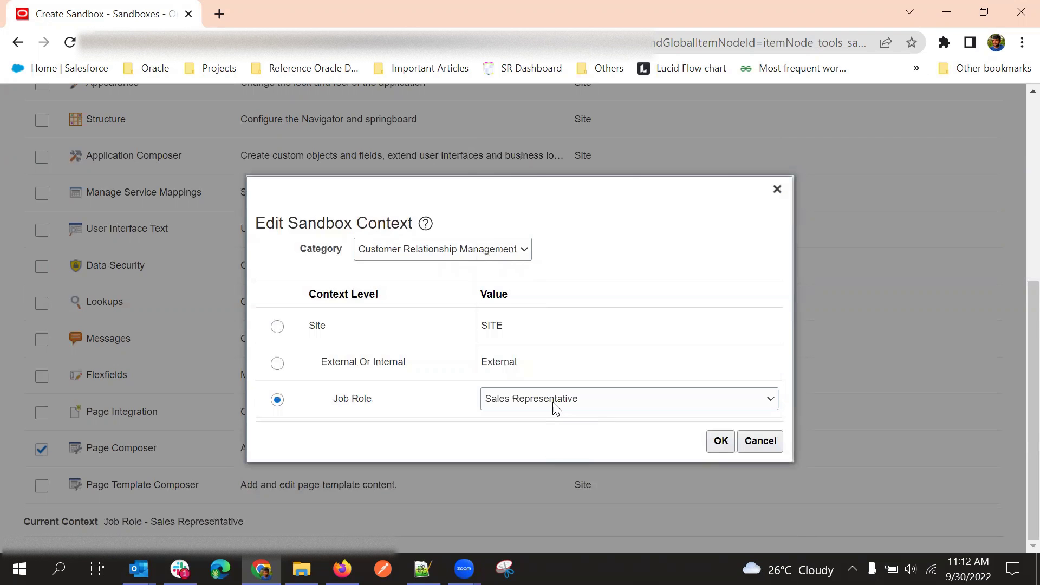
left_click(552, 407)
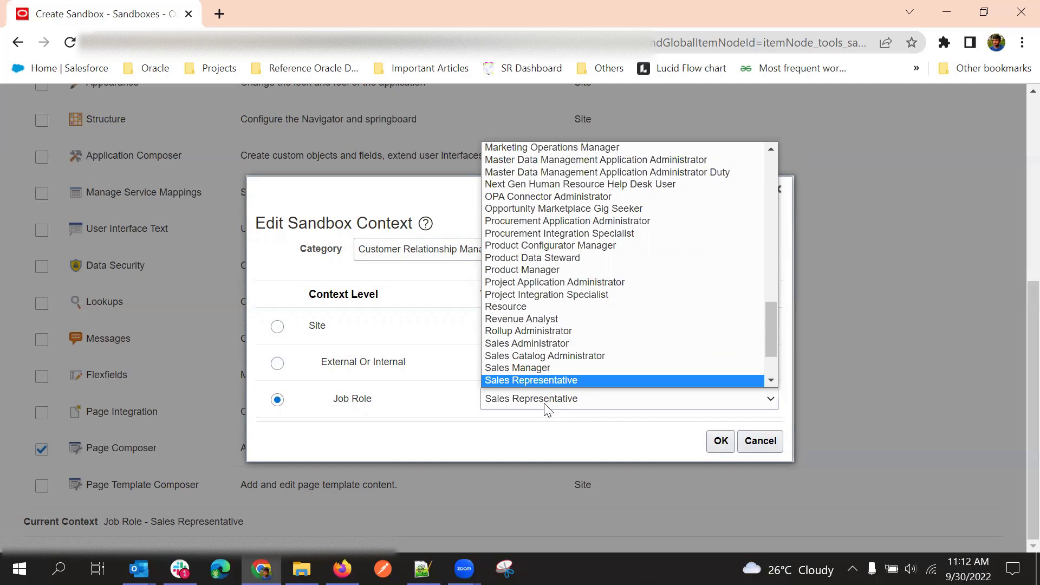
left_click(510, 443)
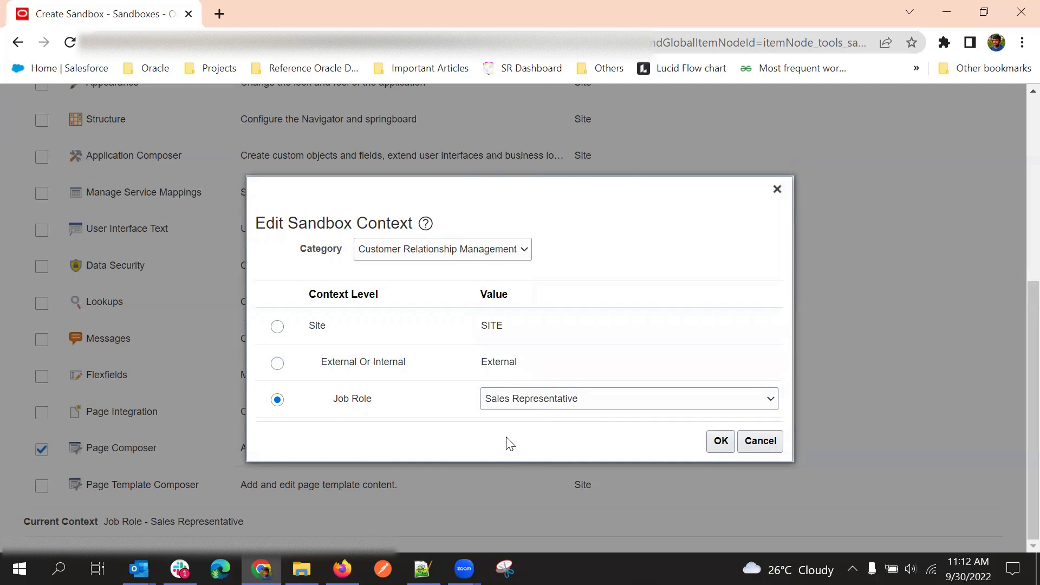
left_click(722, 439)
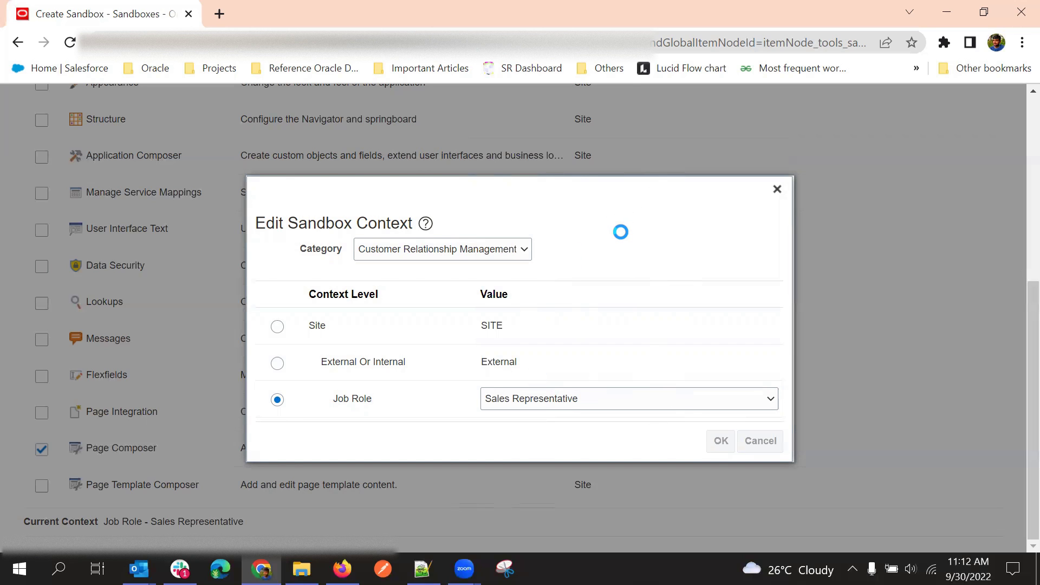
scroll(609, 381, "up", 3)
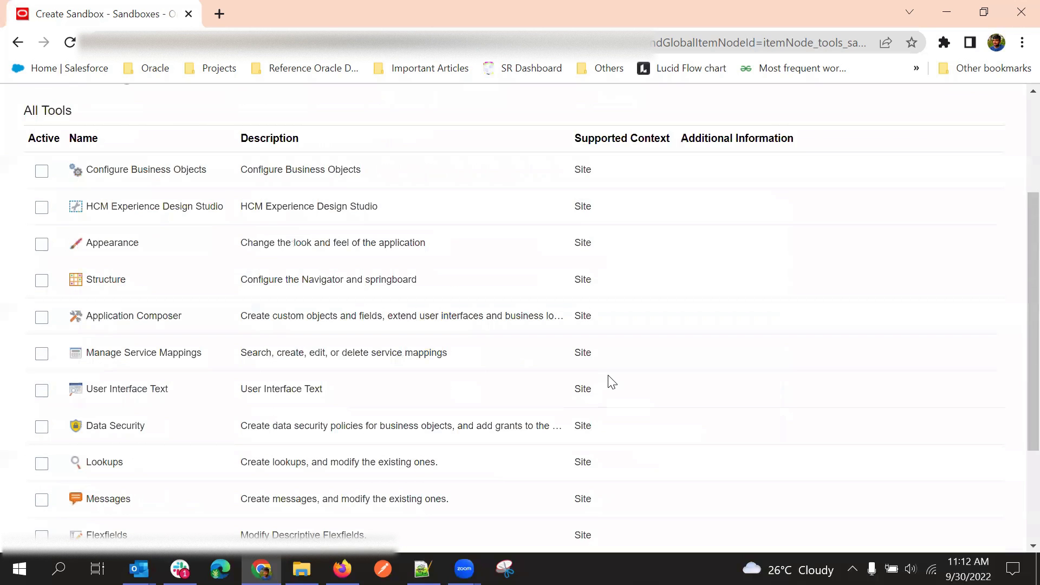
scroll(679, 355, "down", 3)
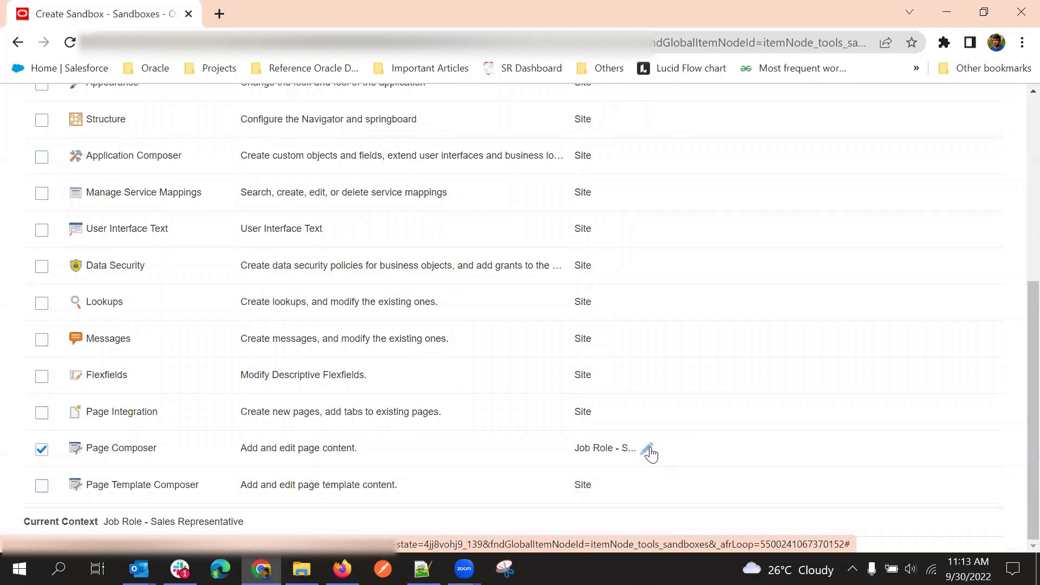
scroll(667, 339, "up", 6)
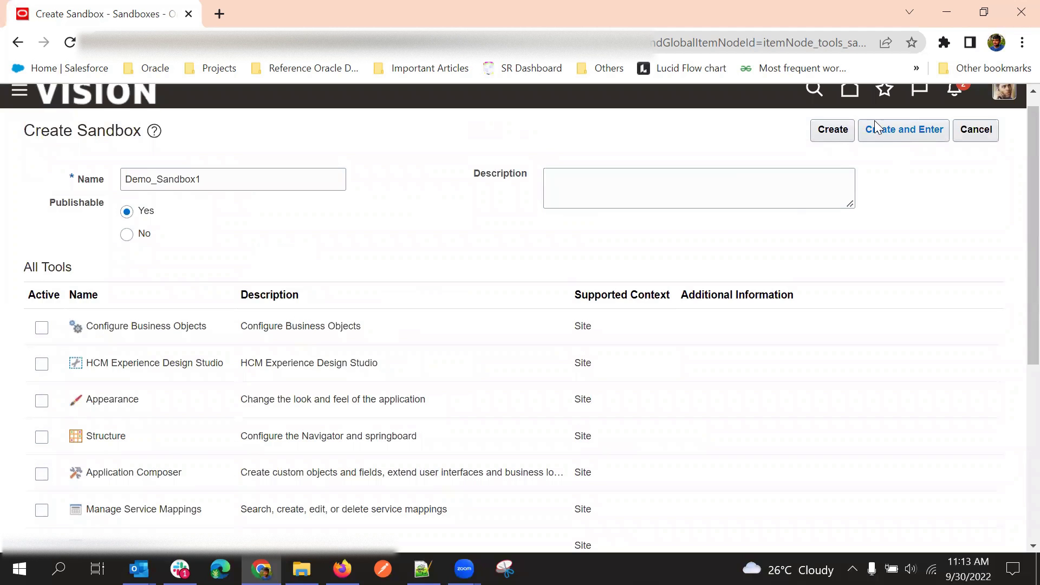
Create Demo_Sandbox1 and enter it as the active sandbox.
left_click(887, 131)
scroll(499, 212, "down", 3)
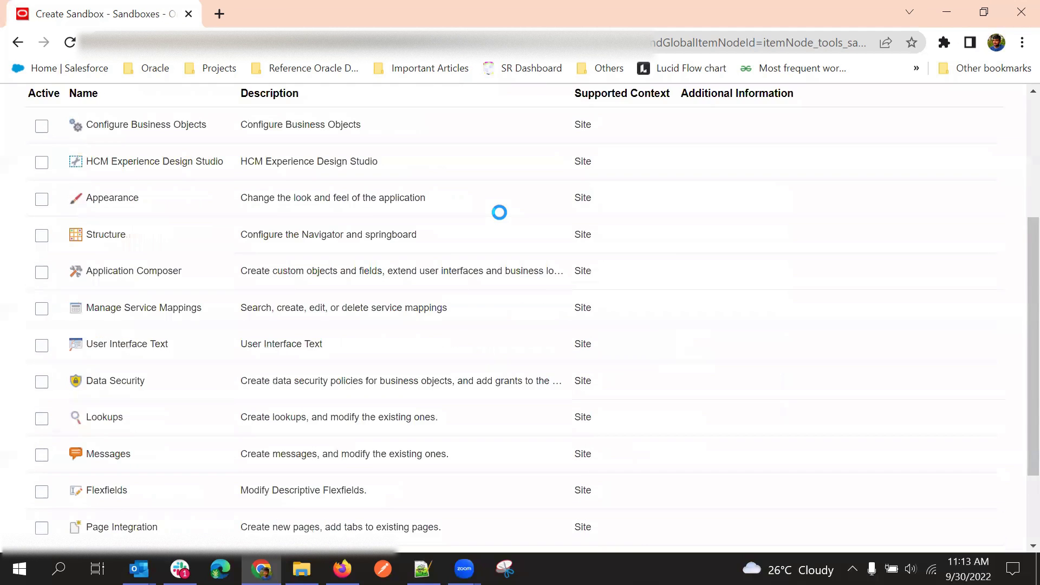
scroll(574, 453, "down", 2)
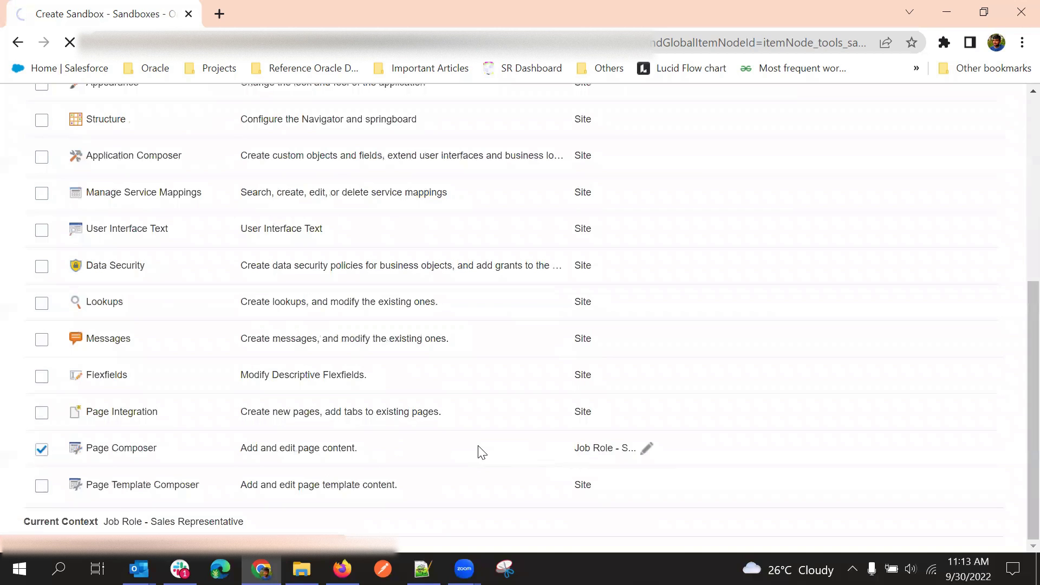
scroll(507, 351, "up", 4)
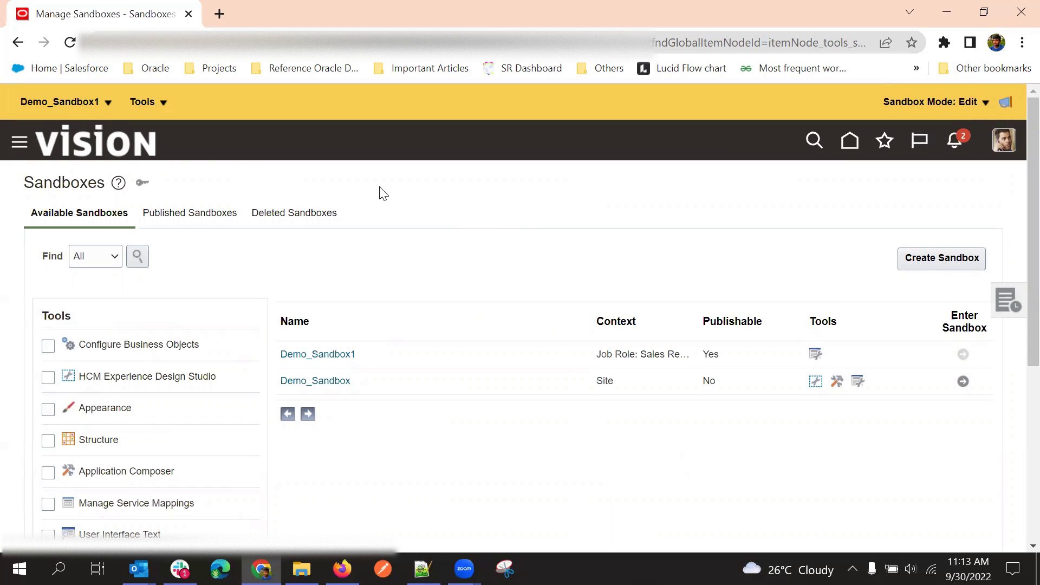
Check the sandbox's available tools and browse the Navigator's work areas.
left_click(144, 102)
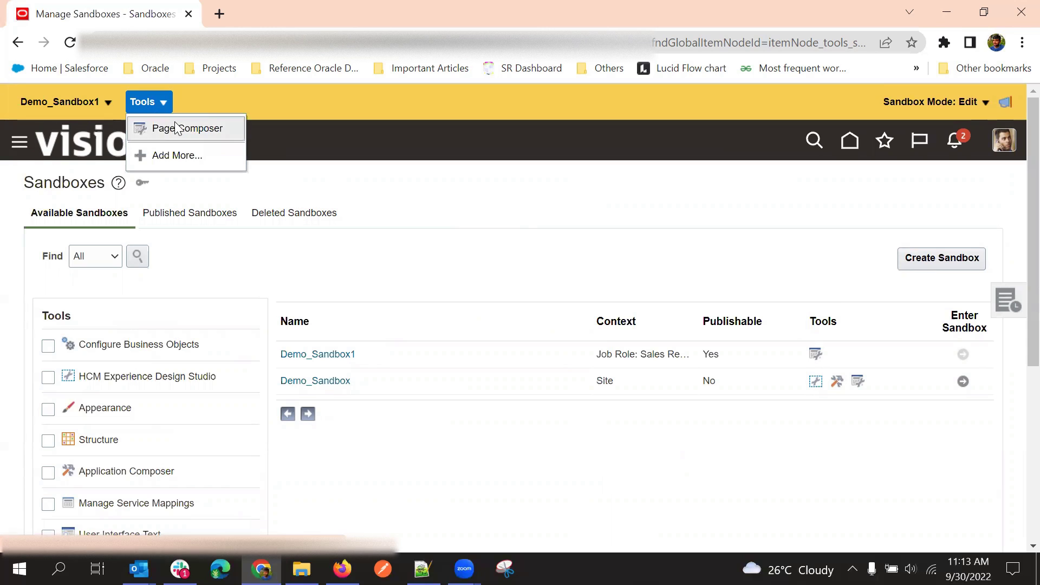
left_click(479, 184)
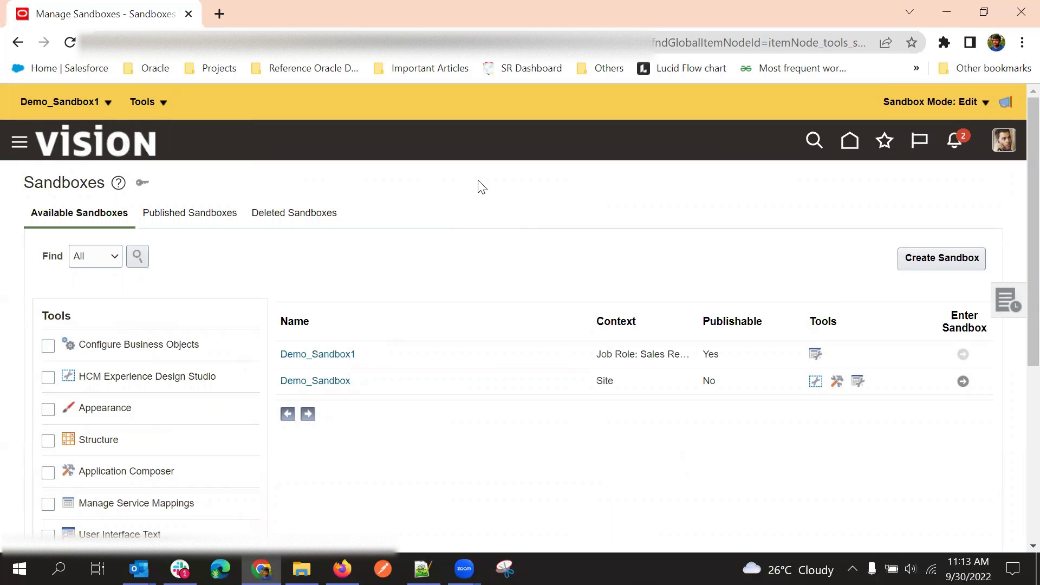
left_click(21, 143)
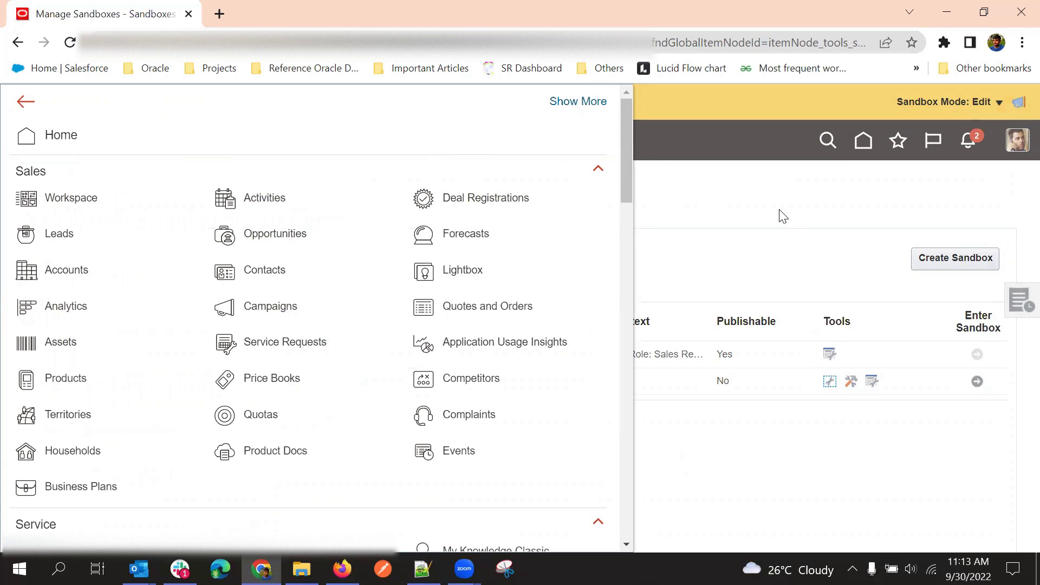
left_click(745, 219)
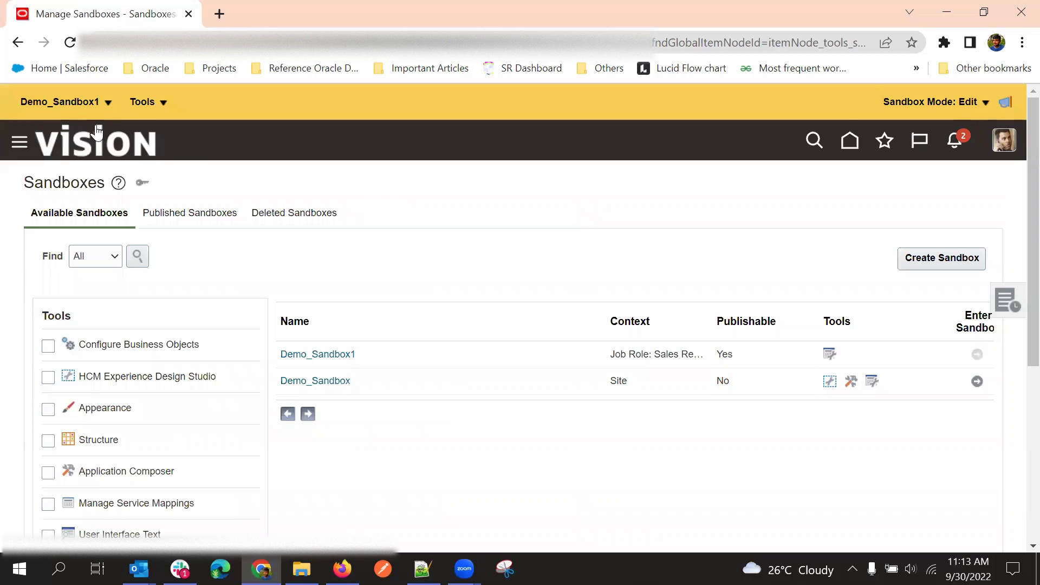
left_click(140, 103)
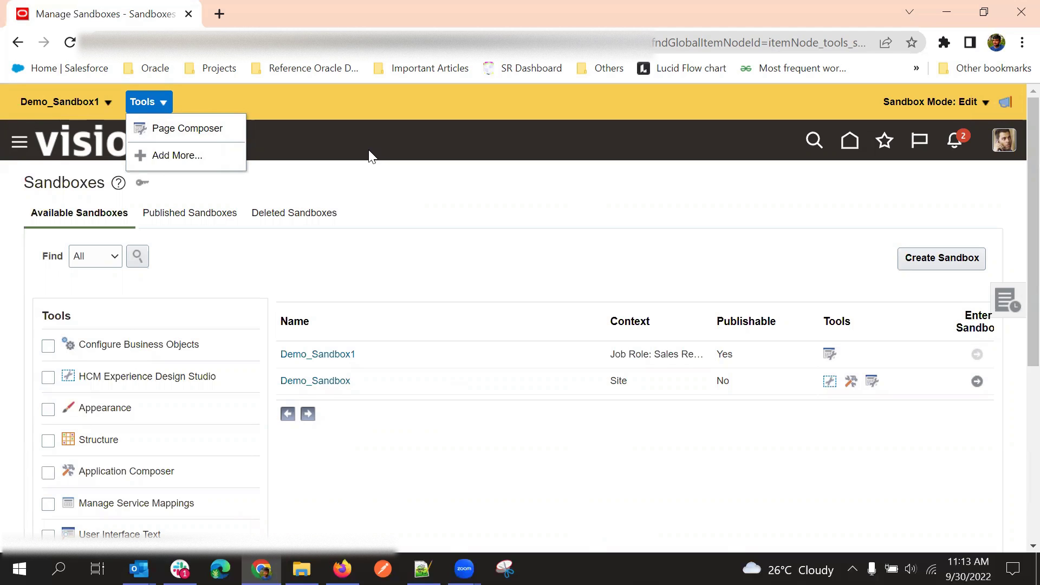
left_click(436, 182)
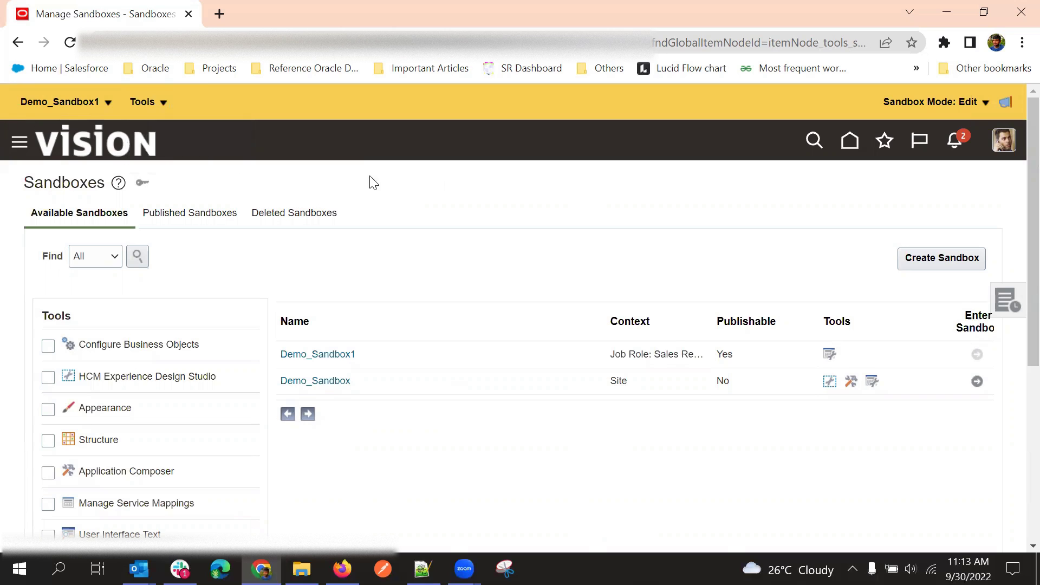
Go to the Business Plans work area from the Navigator.
left_click(21, 143)
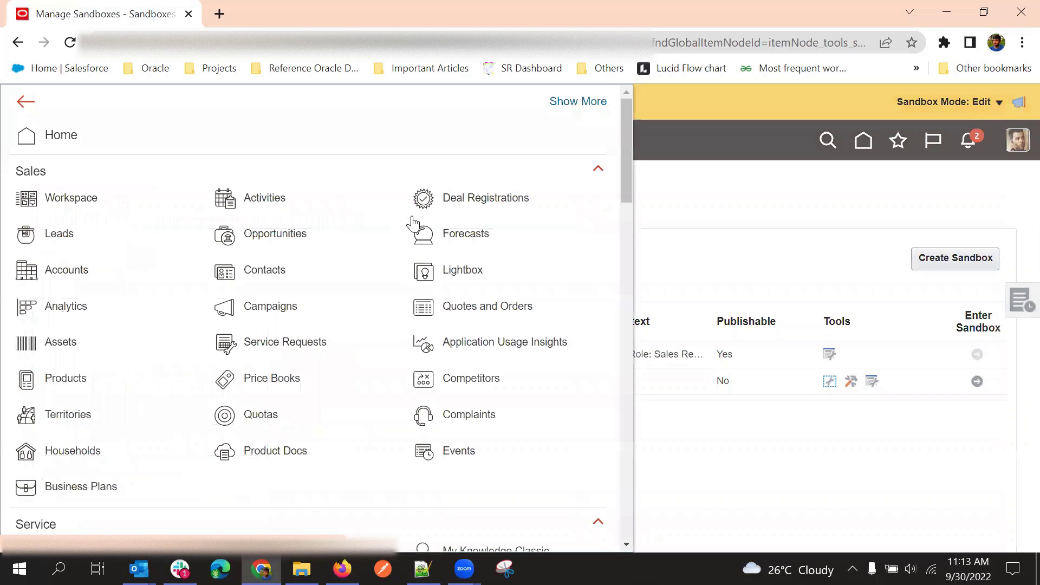
scroll(346, 441, "down", 5)
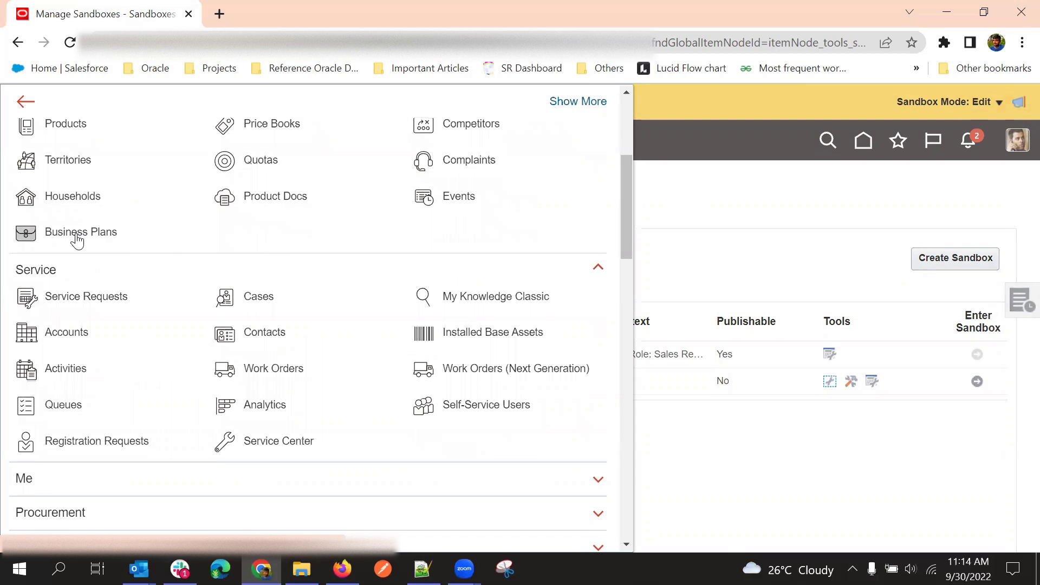
left_click(26, 233)
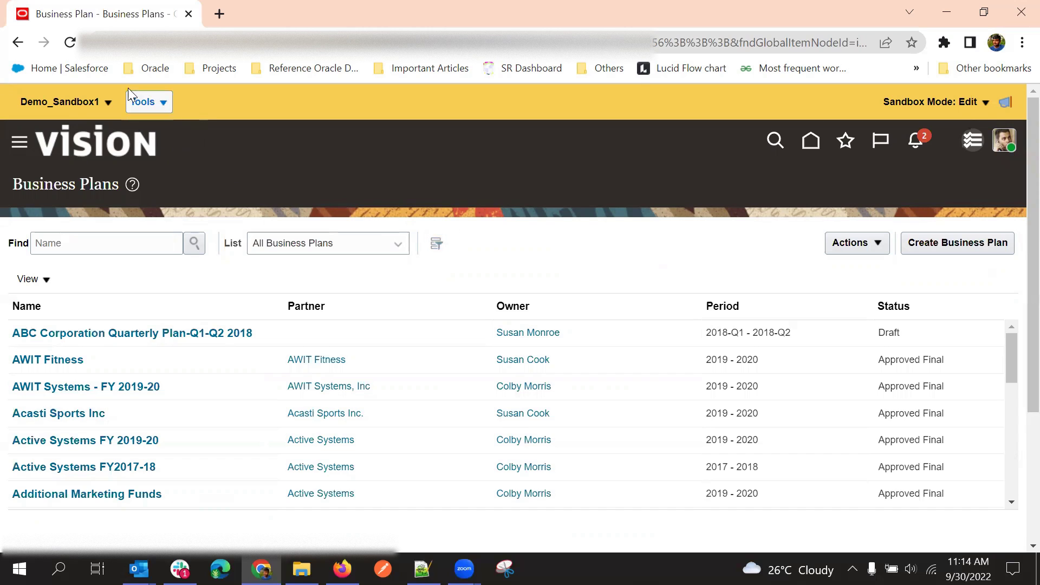
left_click(158, 100)
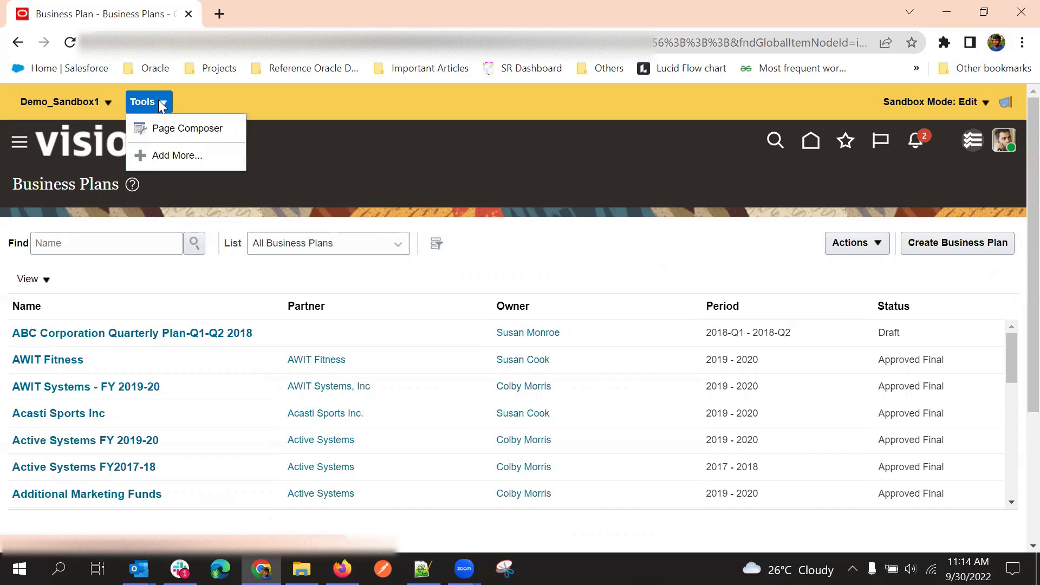
Launch Page Composer on the Business Plans page.
left_click(193, 134)
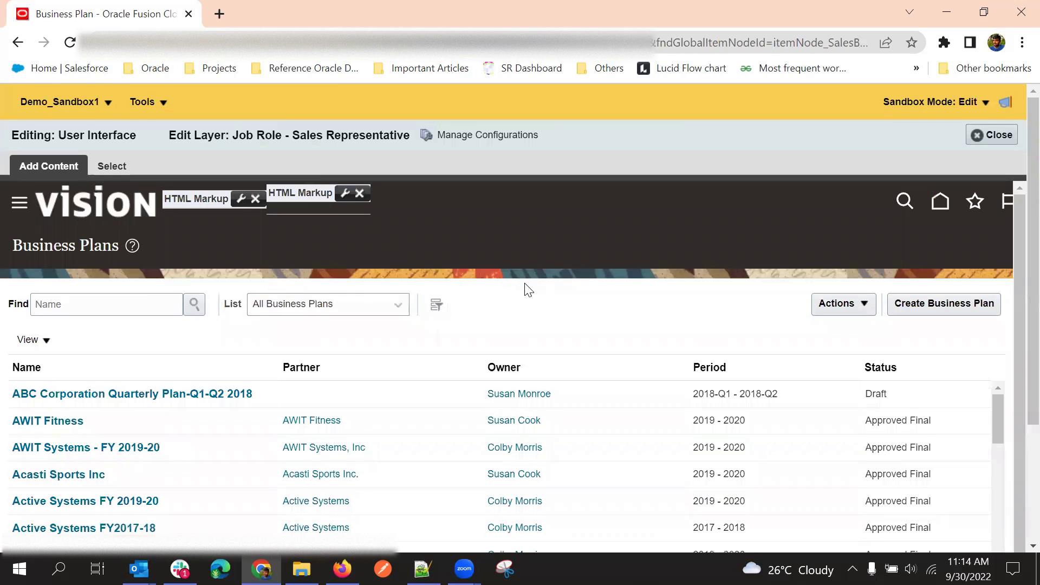
scroll(526, 288, "down", 2)
scroll(488, 271, "down", 2)
Filter the Business Plans advanced search to Status Draft and begin saving it.
left_click(440, 239)
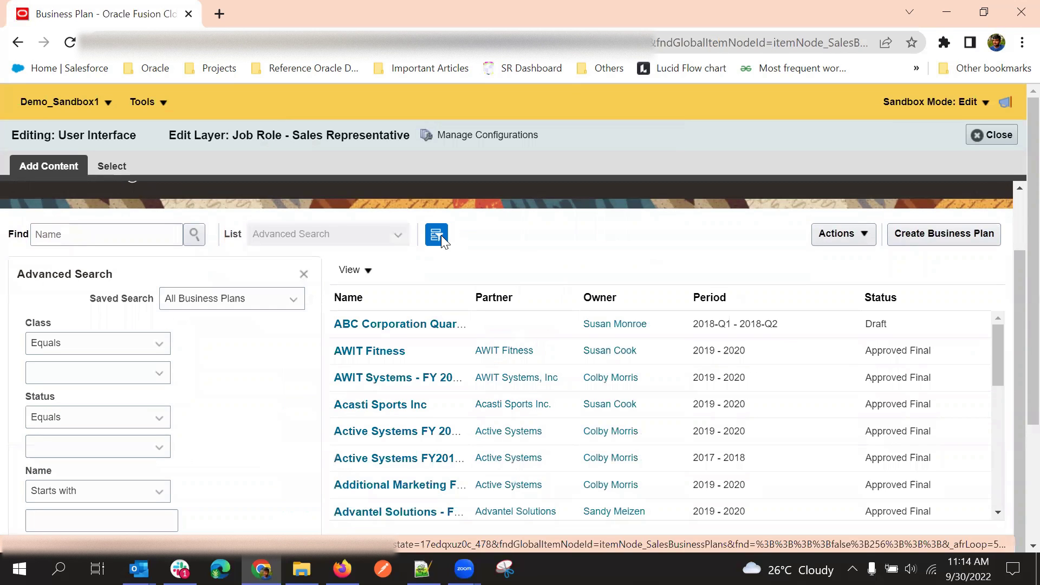
scroll(227, 414, "down", 1)
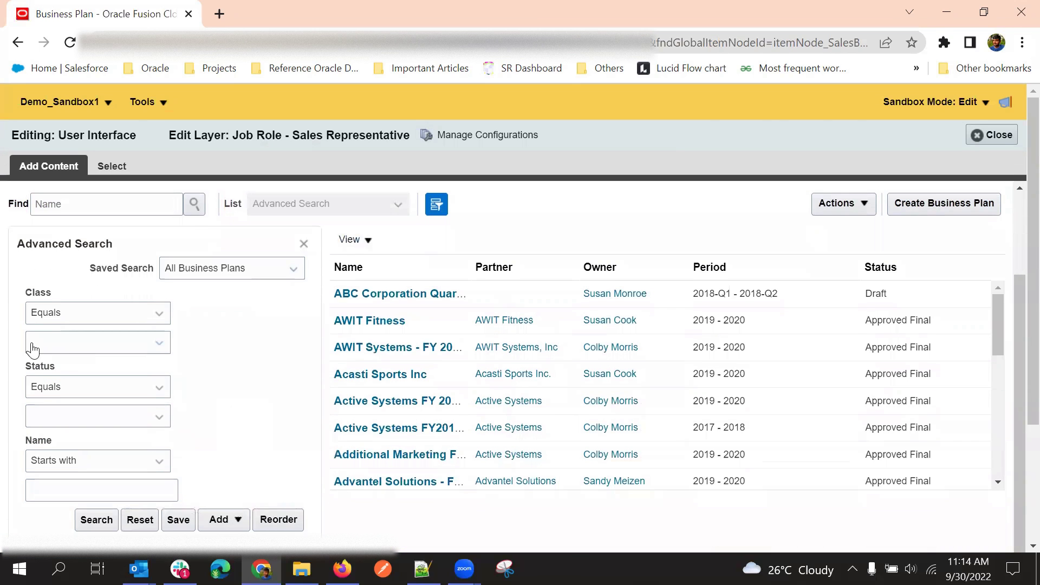
left_click(84, 416)
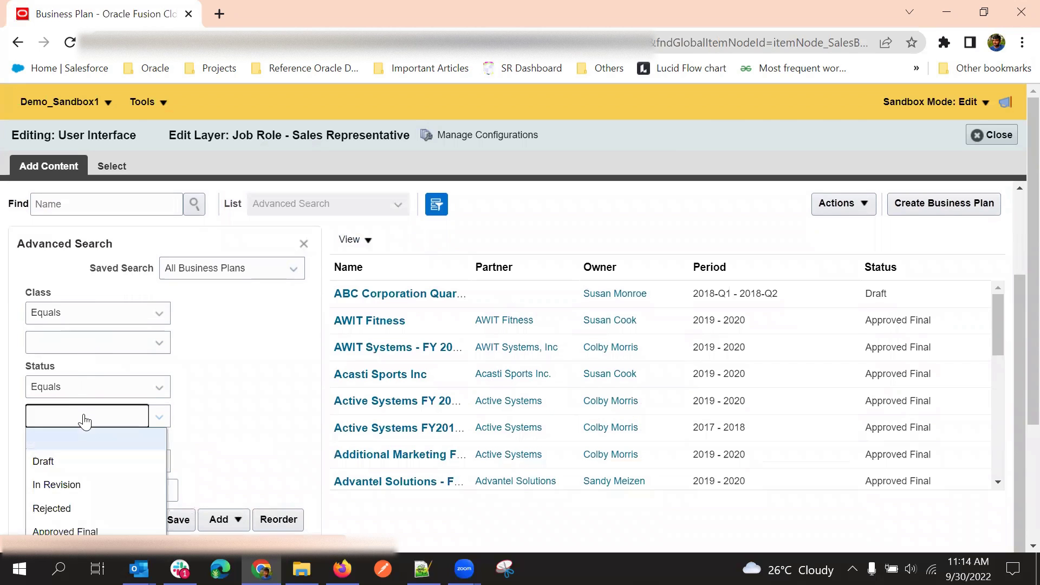
scroll(89, 528, "down", 2)
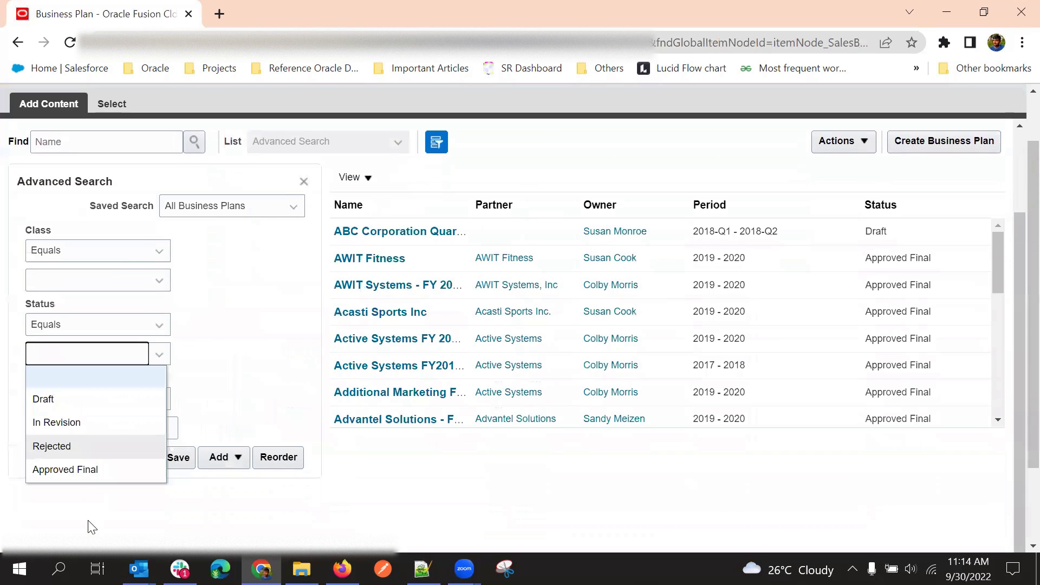
left_click(90, 405)
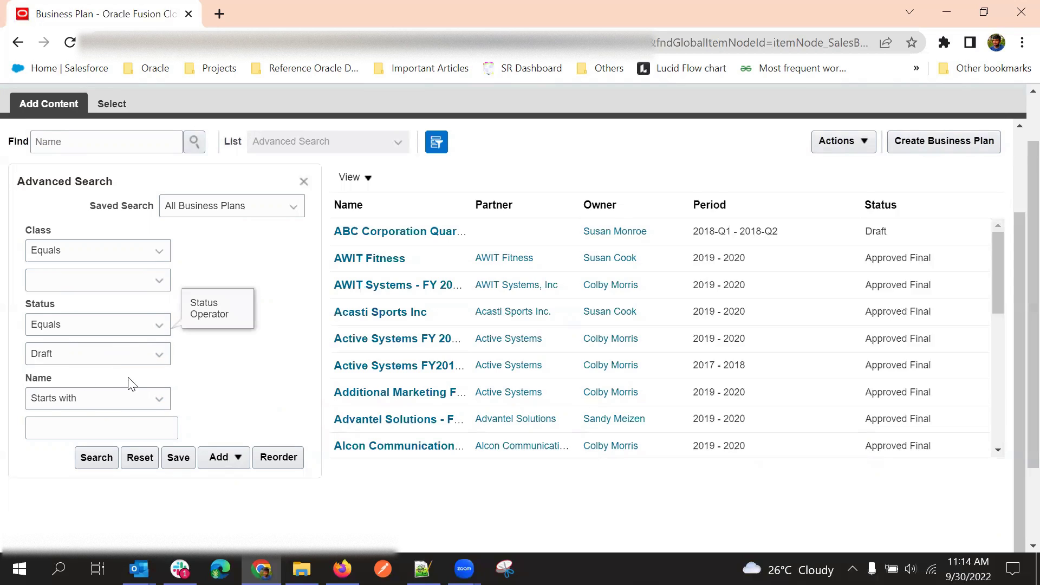
left_click(206, 337)
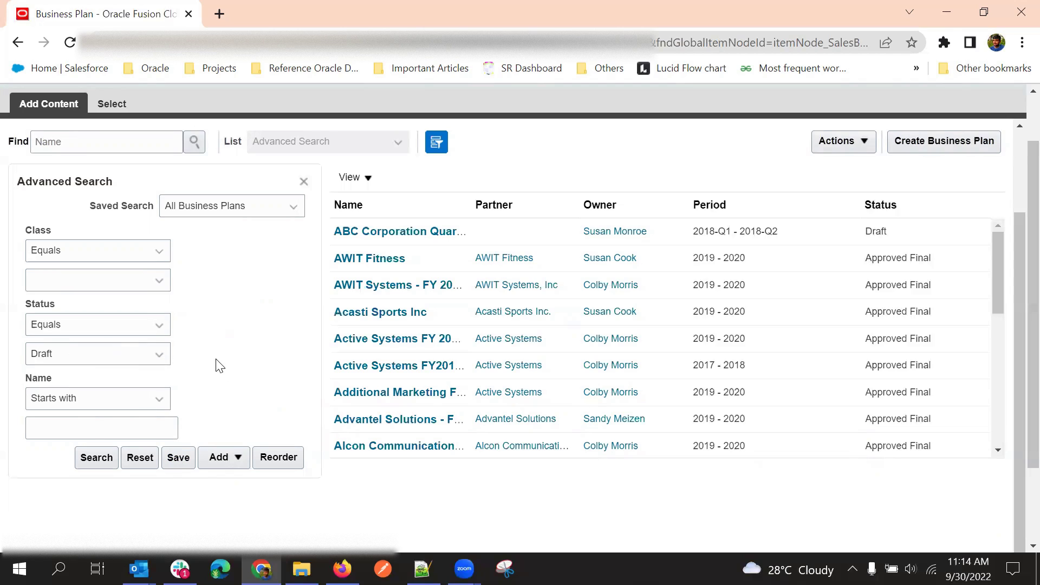
left_click(178, 446)
Save the search as 'All Draft Business Plans', set as default and run automatically.
left_click(260, 372)
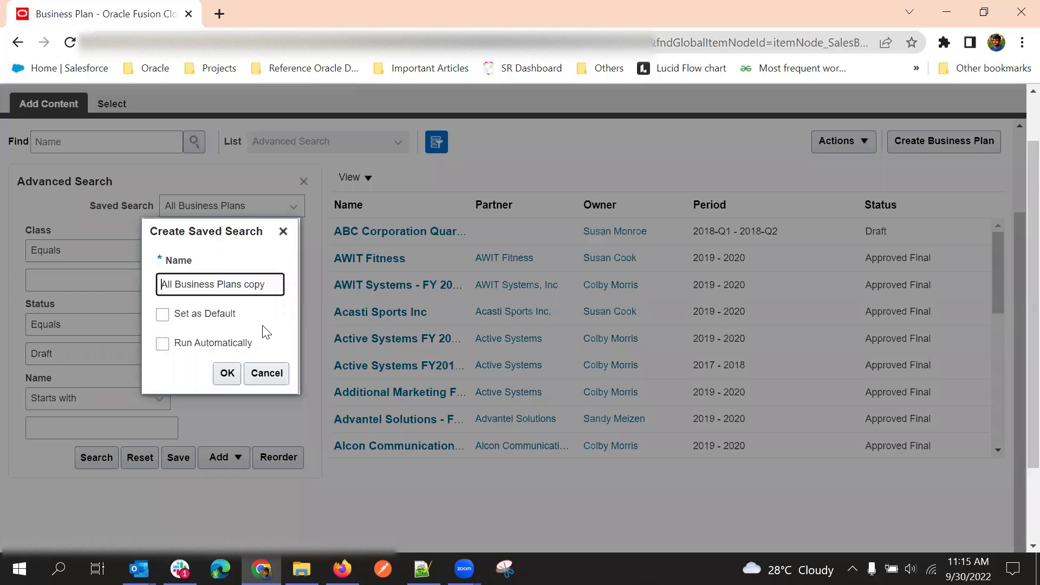
triple_click(220, 287)
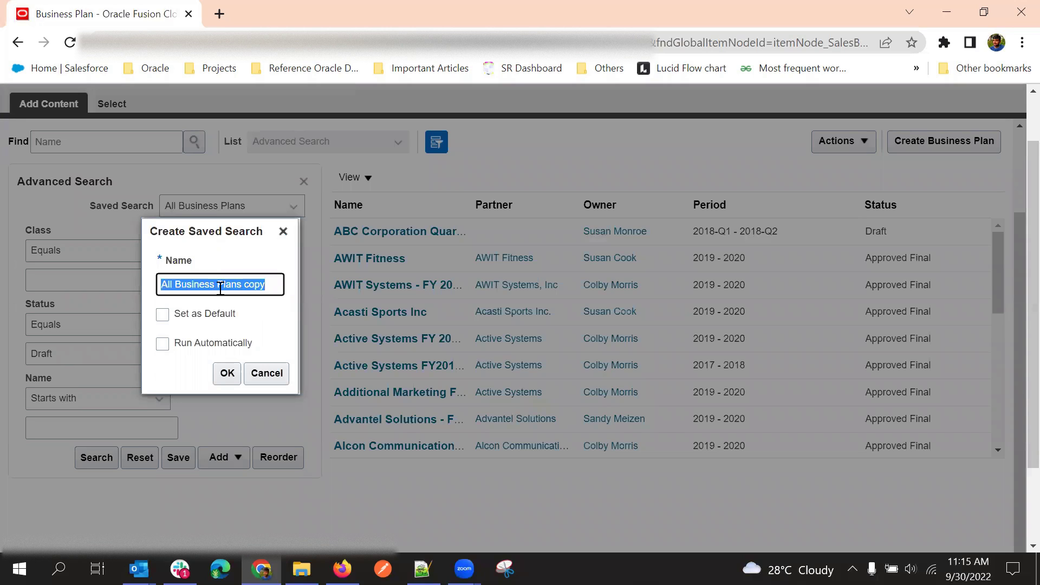
left_click(220, 288)
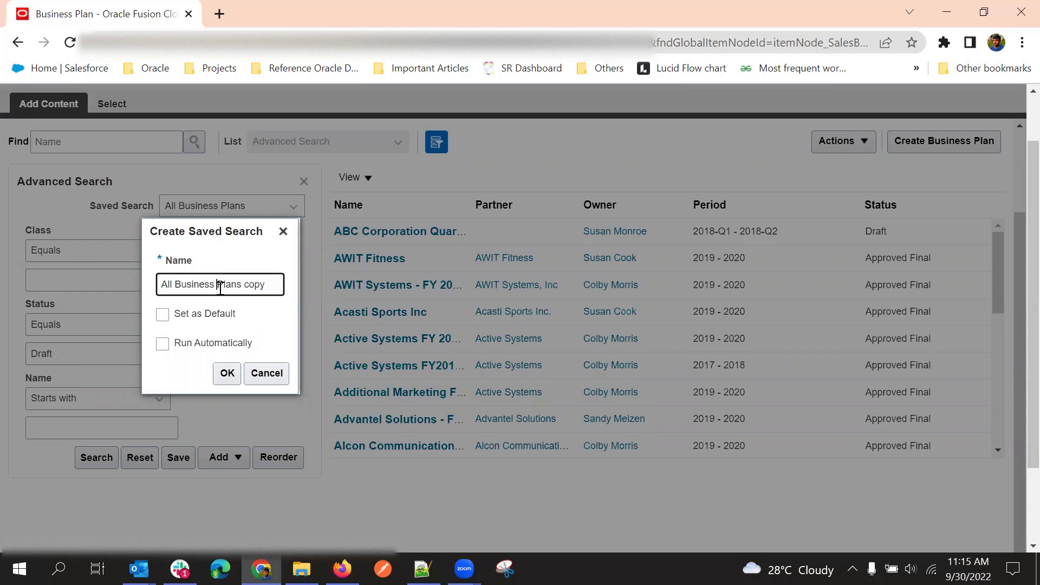
left_click(175, 288)
type("Draft")
left_click(266, 284)
key("shift+End")
key("Delete")
left_click(164, 322)
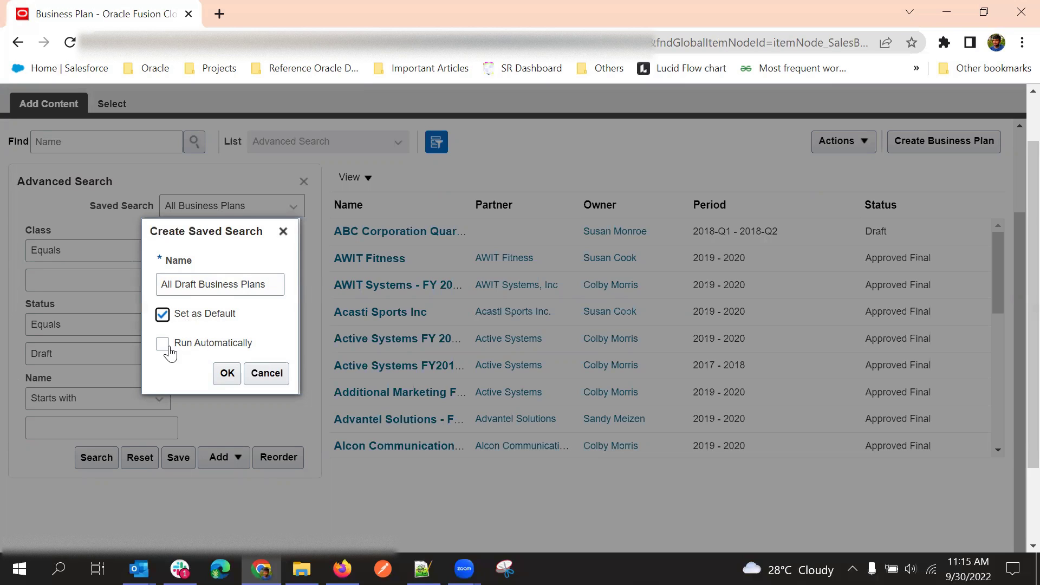
left_click(169, 349)
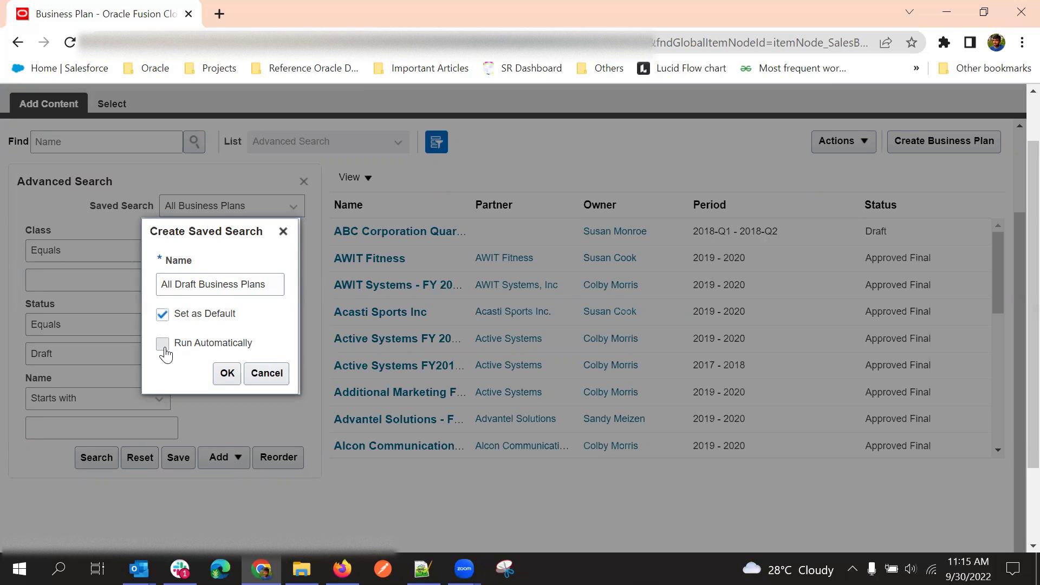
left_click(227, 374)
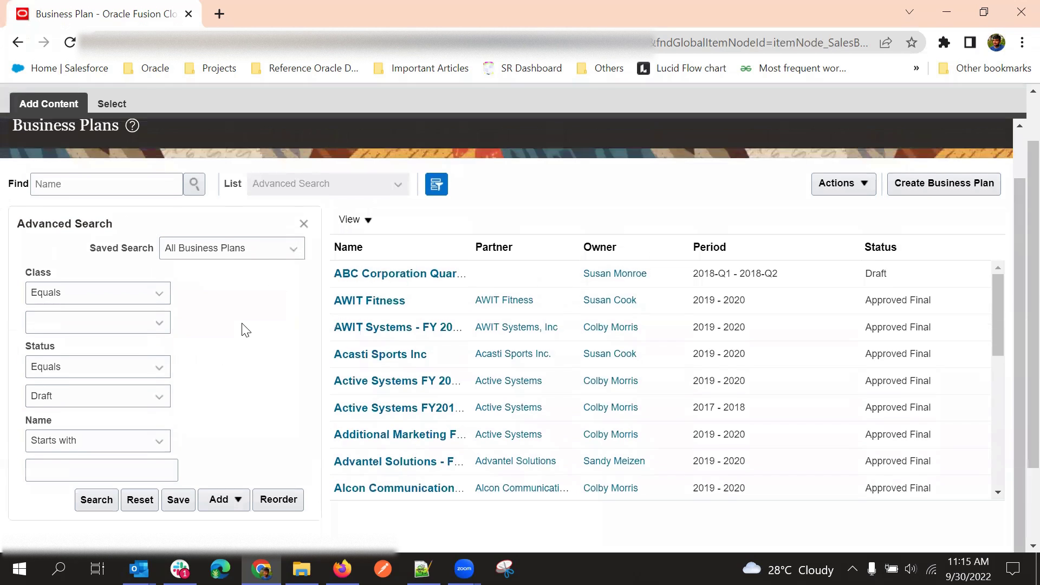
Close Advanced Search and list plans by All Draft Business Plans, leaving only ABC Corporation Quarterly Plan.
left_click(249, 266)
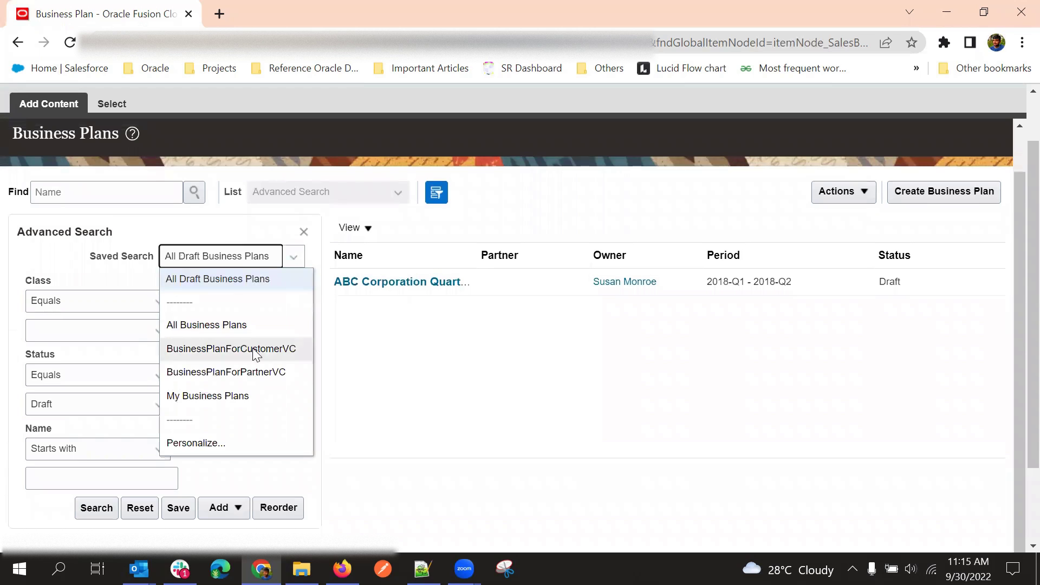
left_click(542, 187)
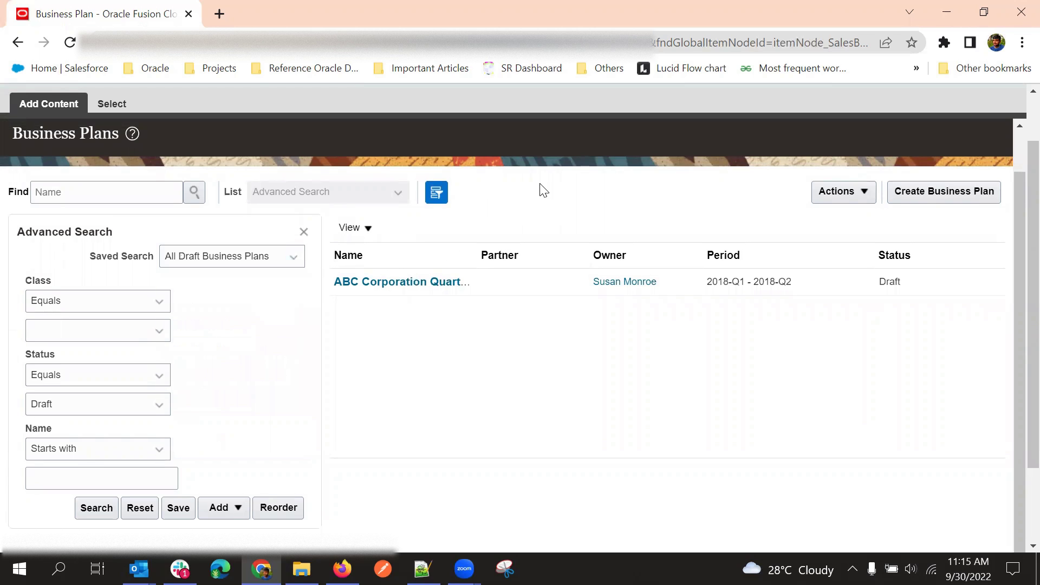
left_click(319, 196)
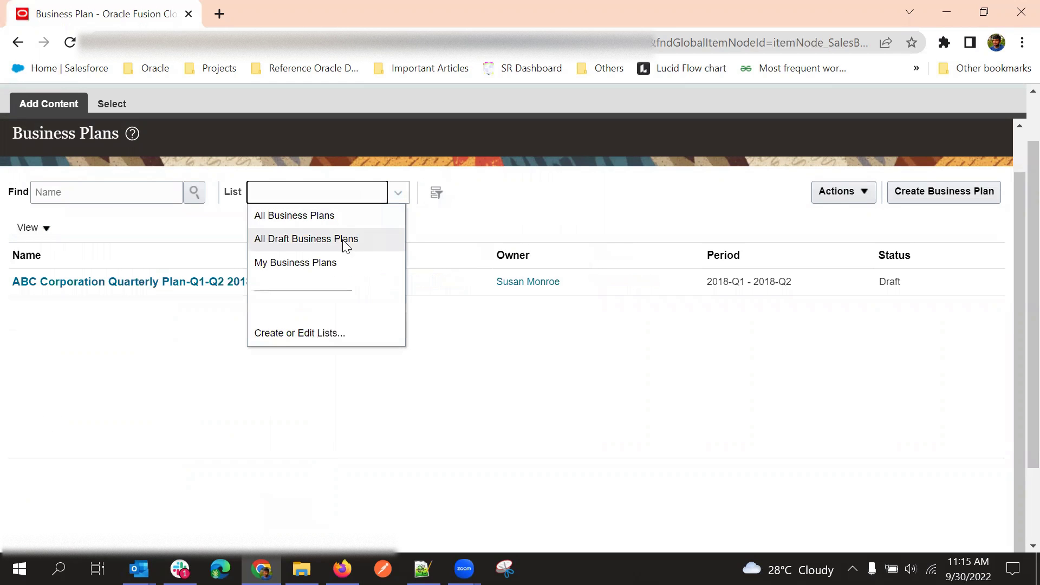
left_click(284, 241)
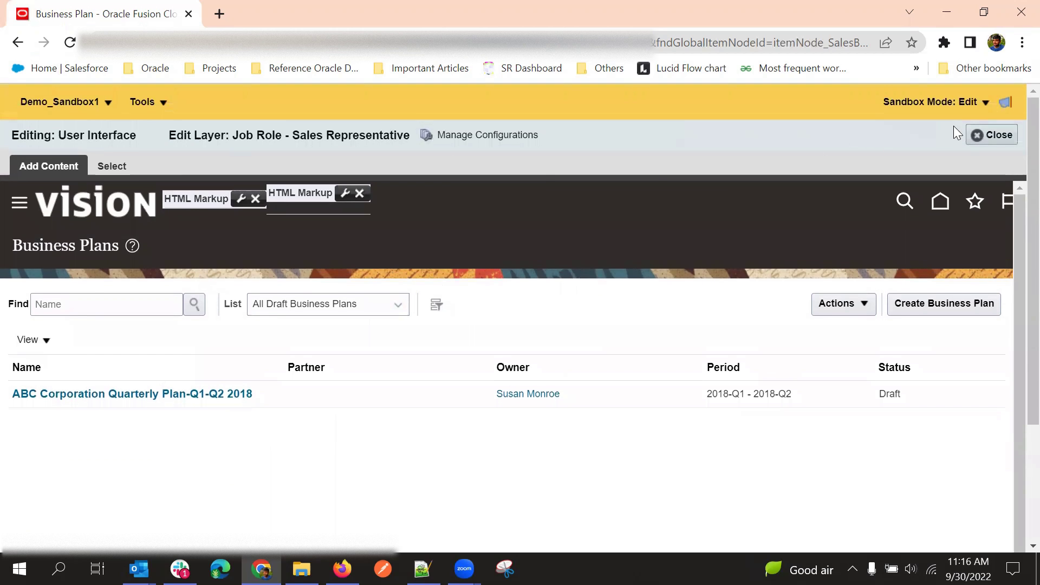
Exit page editing and go to Setup and Maintenance from the user menu.
left_click(1001, 134)
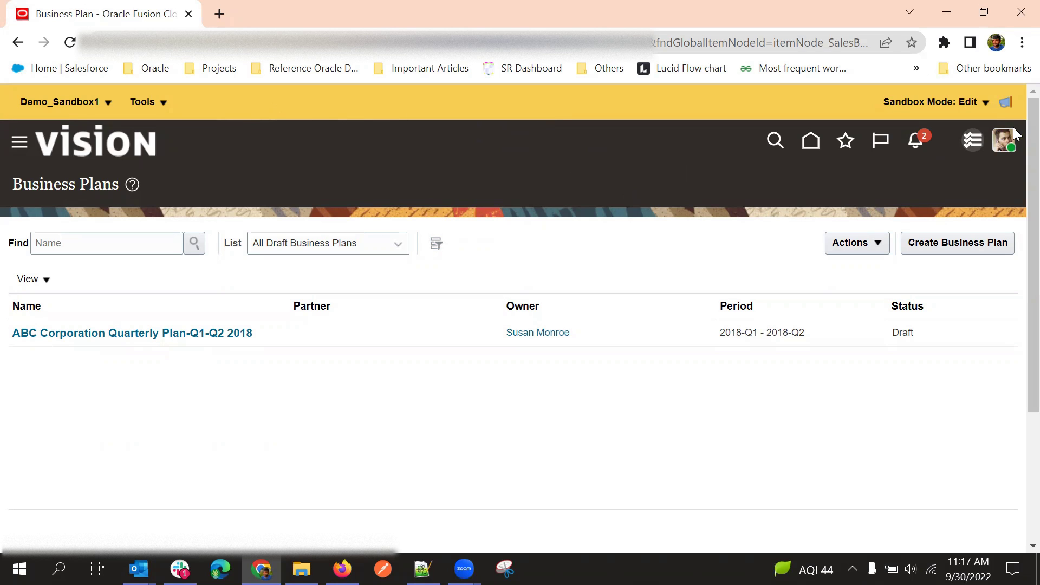
left_click(1007, 139)
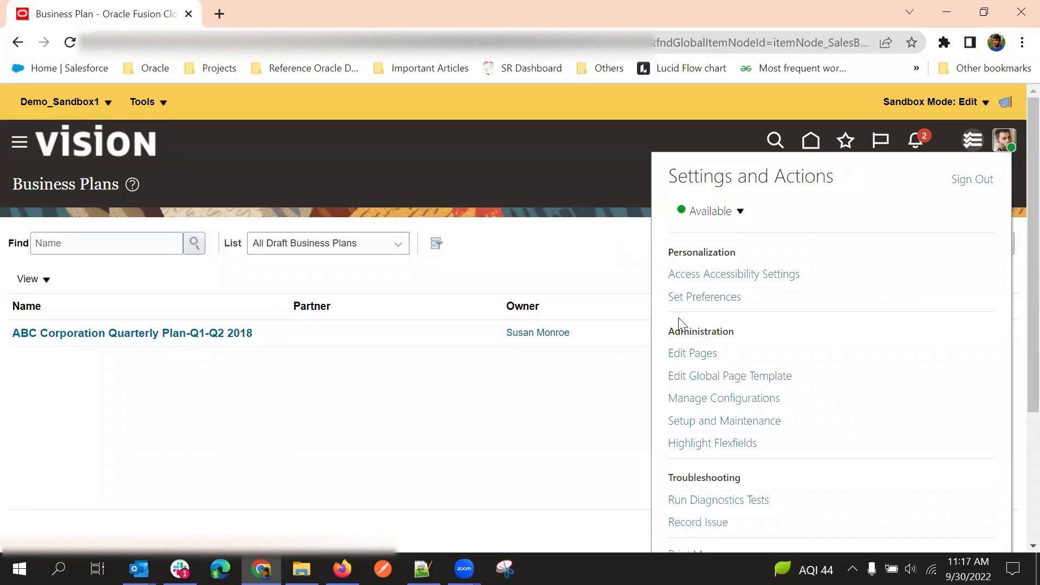
left_click(716, 423)
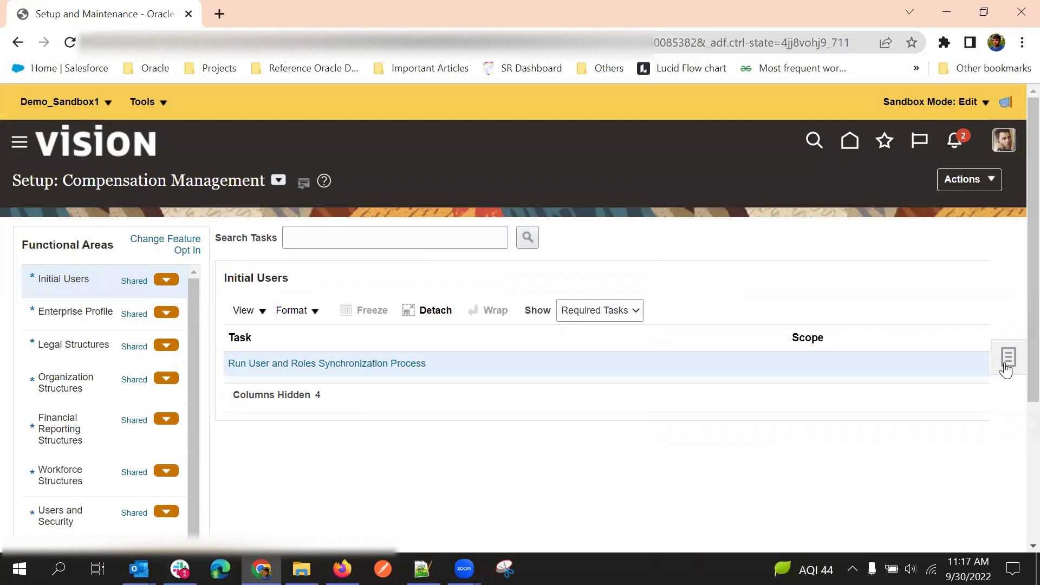
Search setup tasks for 'manage admin' and open Manage Administrator Profile Values.
left_click(1005, 366)
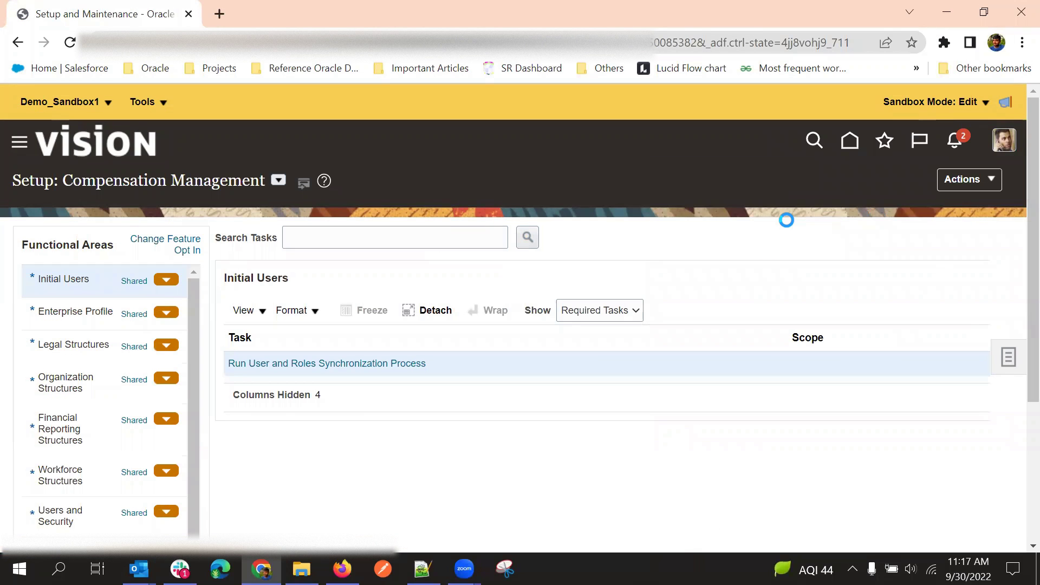
left_click(904, 412)
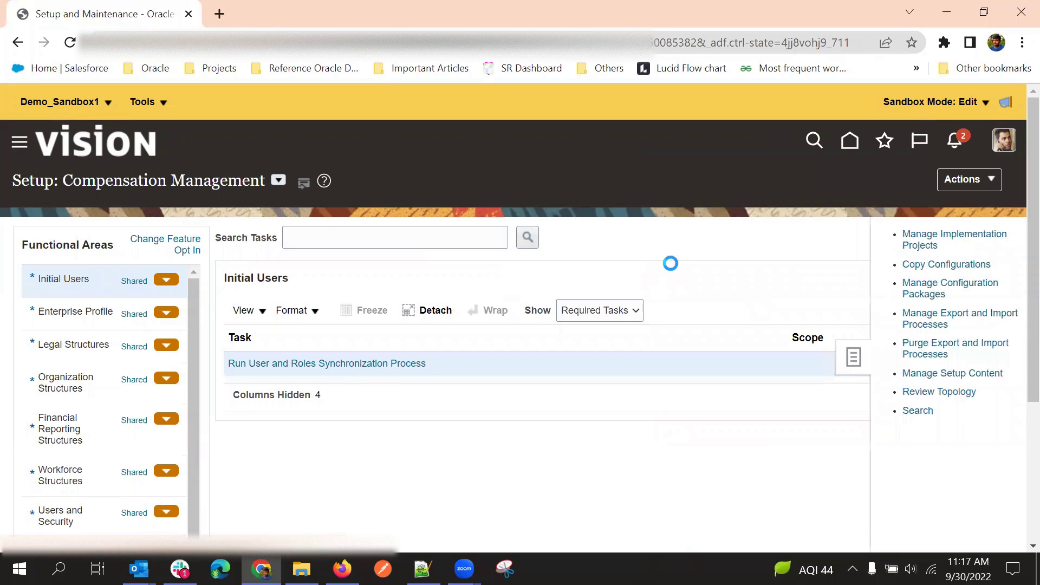
left_click(316, 236)
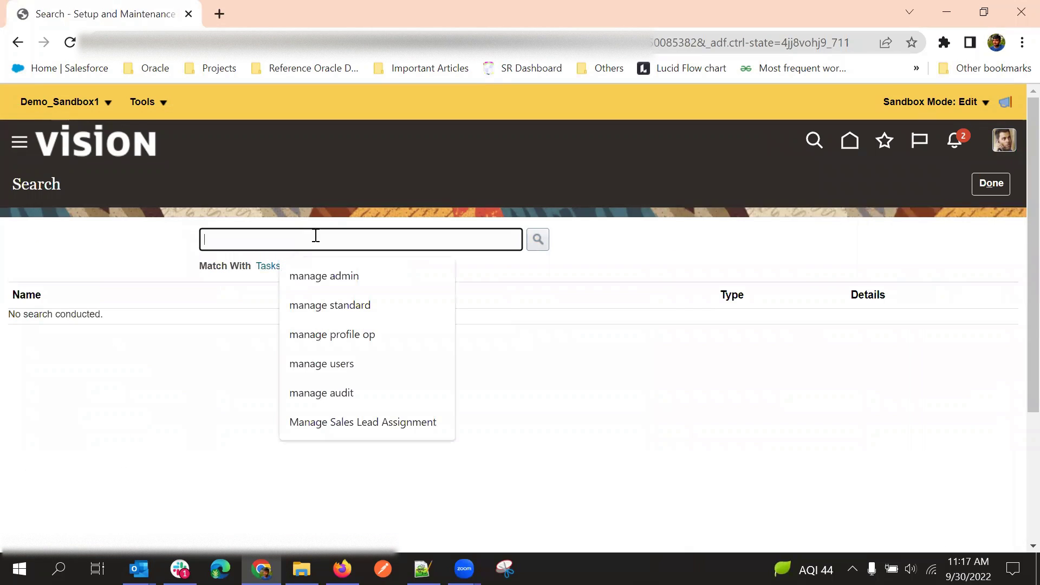
left_click(345, 266)
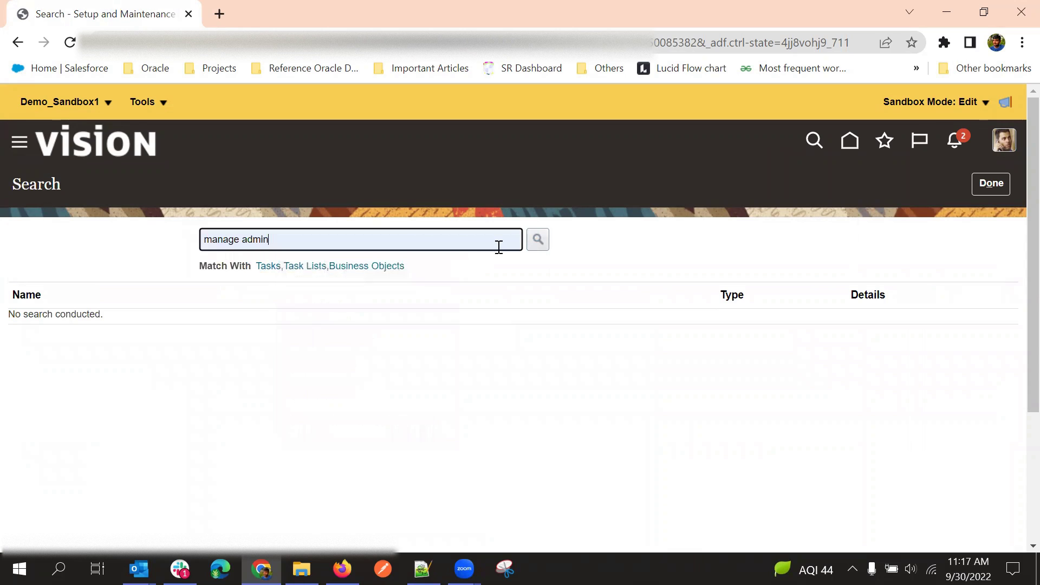
left_click(541, 239)
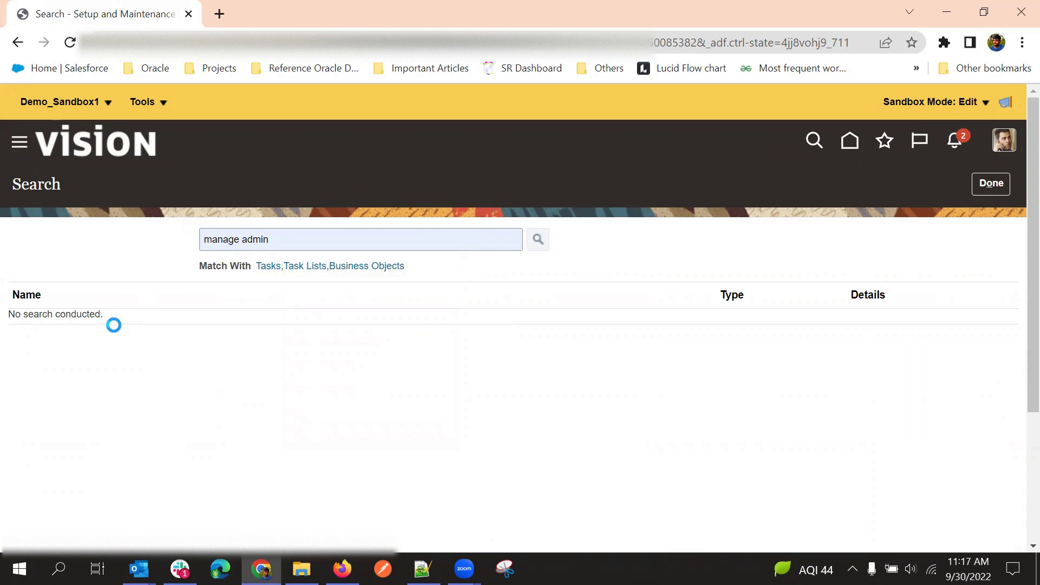
left_click(89, 371)
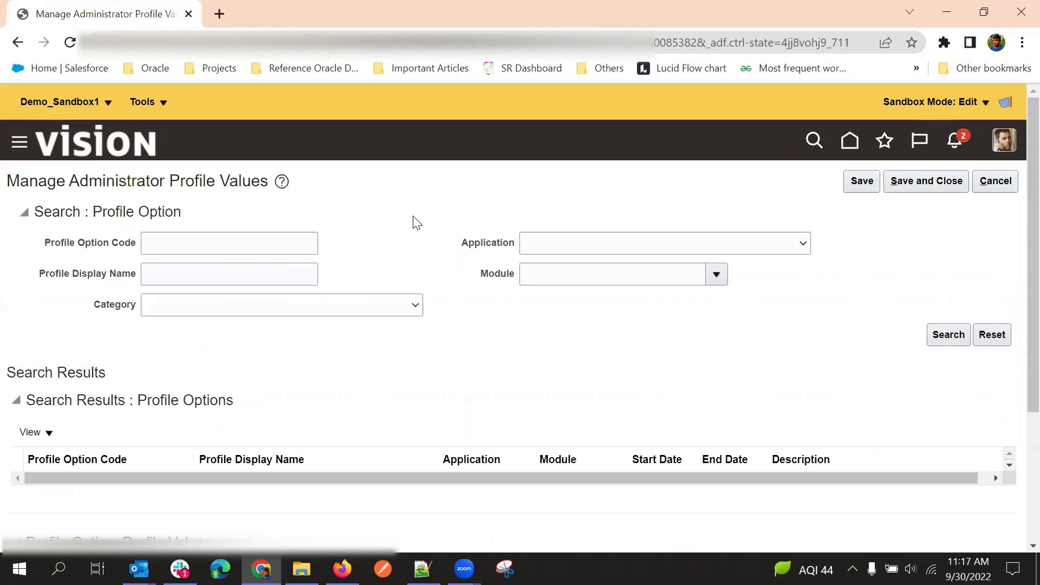
Search profile options for Profile Option Code FND_USER.
left_click(215, 244)
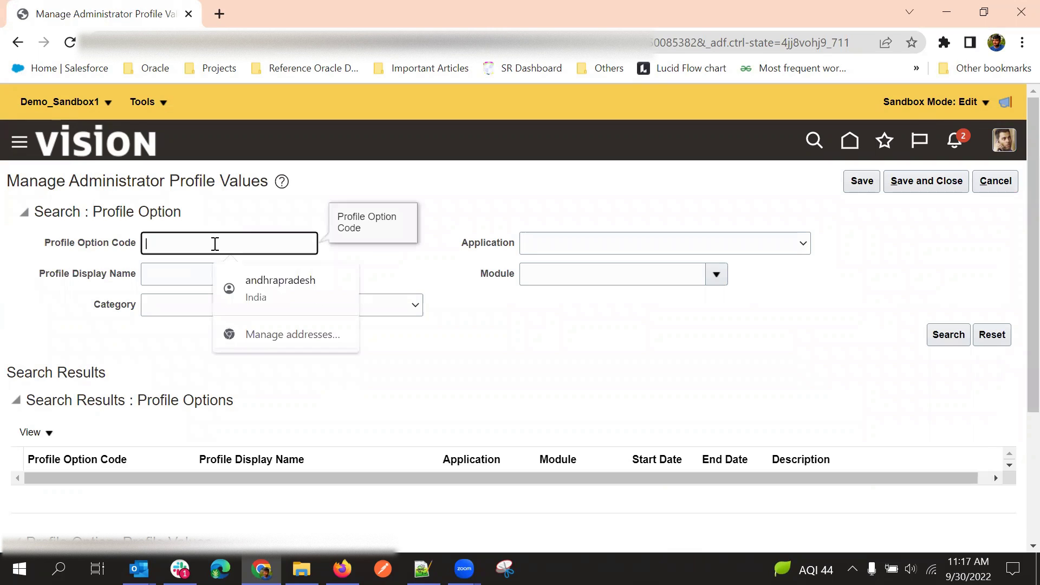
type("FN")
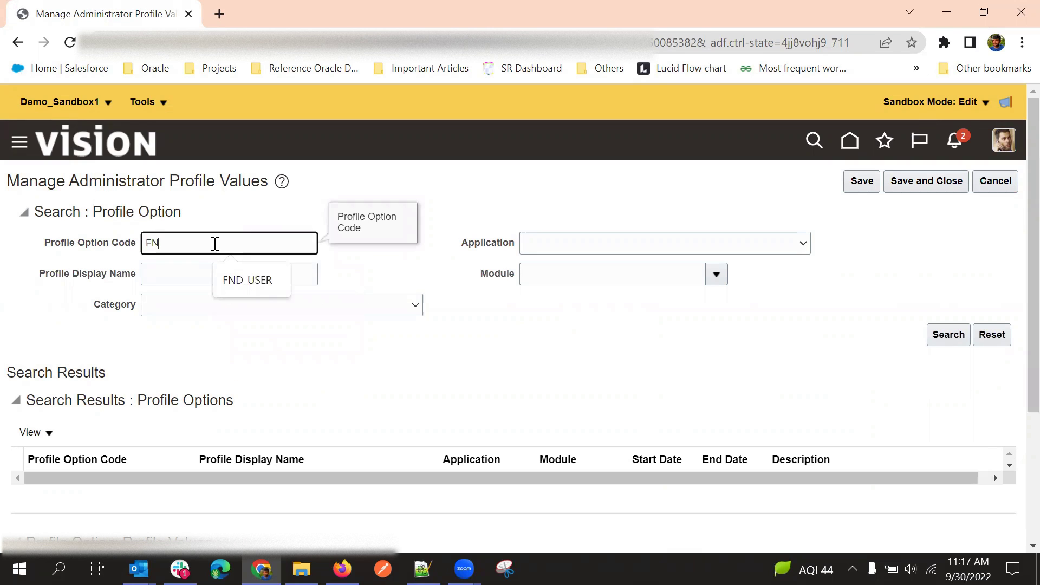
key("Down")
key("Return")
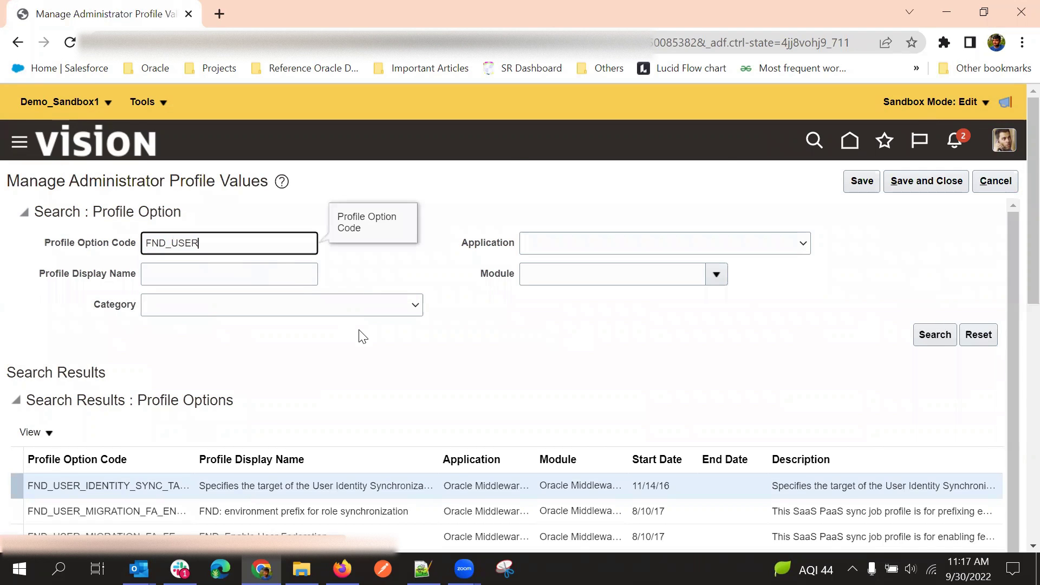
Select FND_USER_SANDBOX and add a new row to its Profile Values table.
scroll(363, 336, "down", 2)
scroll(216, 432, "down", 1)
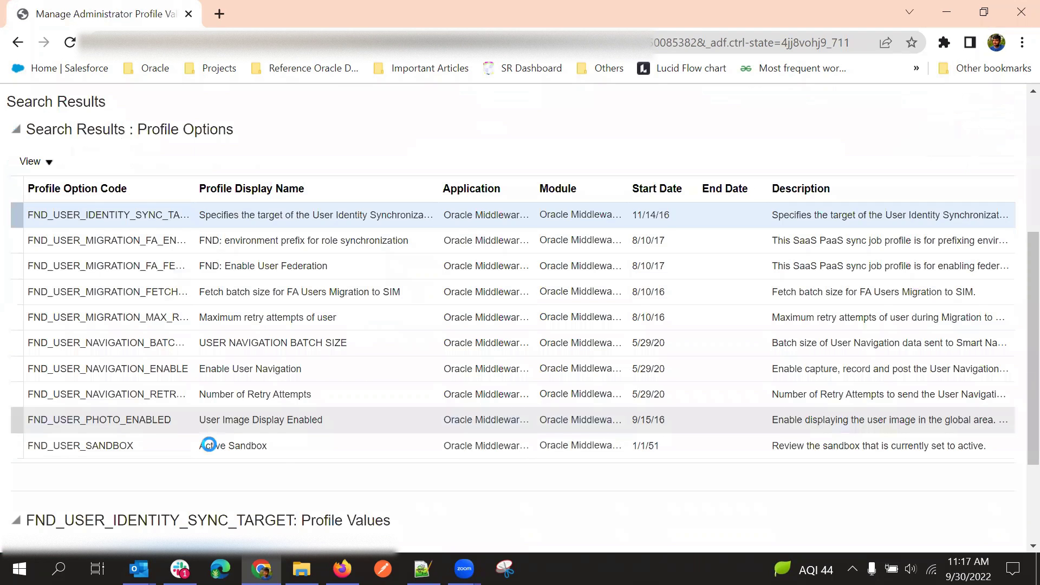
left_click(269, 452)
scroll(372, 482, "down", 2)
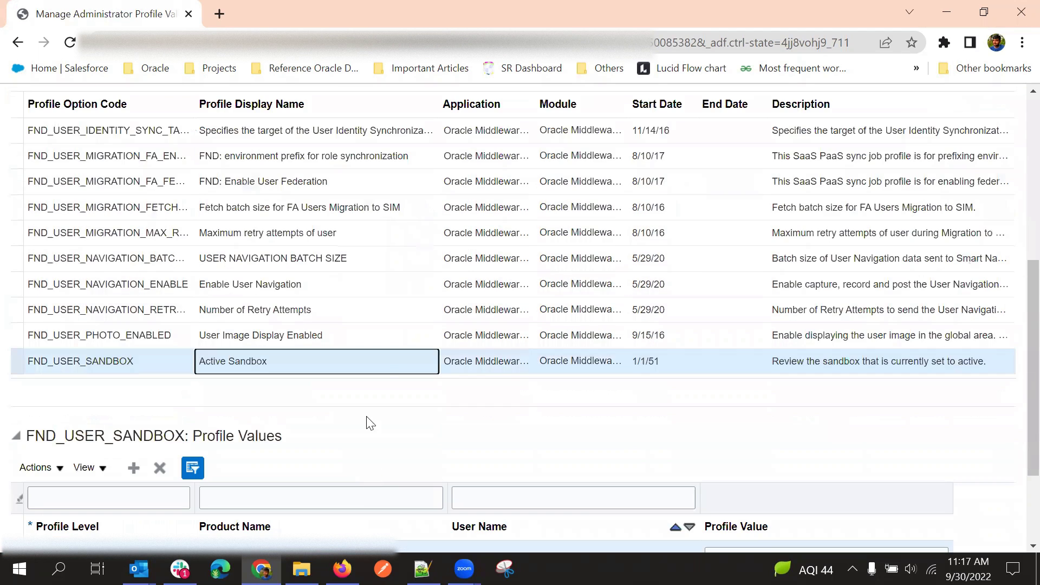
scroll(370, 422, "down", 2)
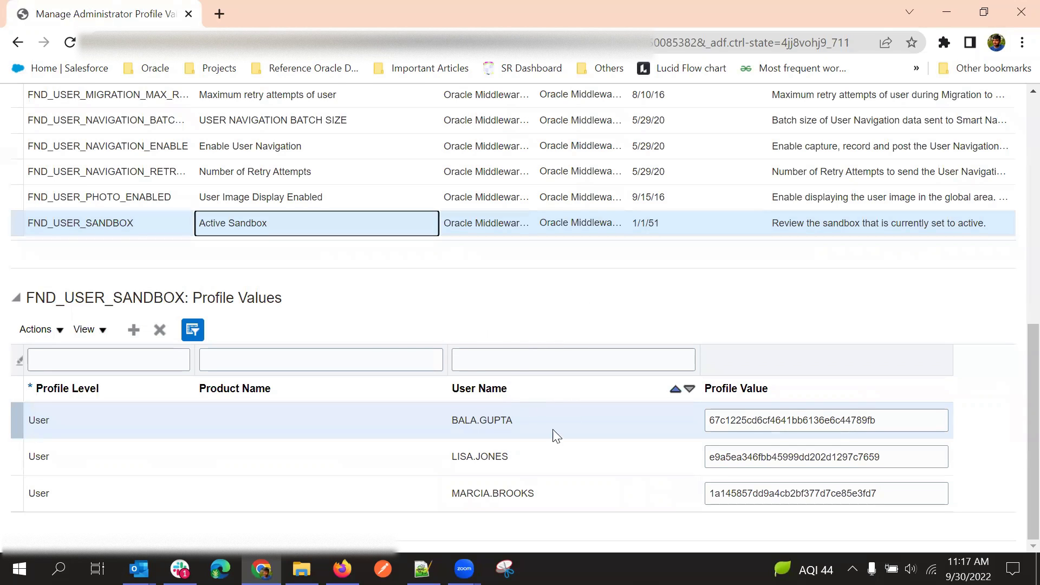
left_click(133, 331)
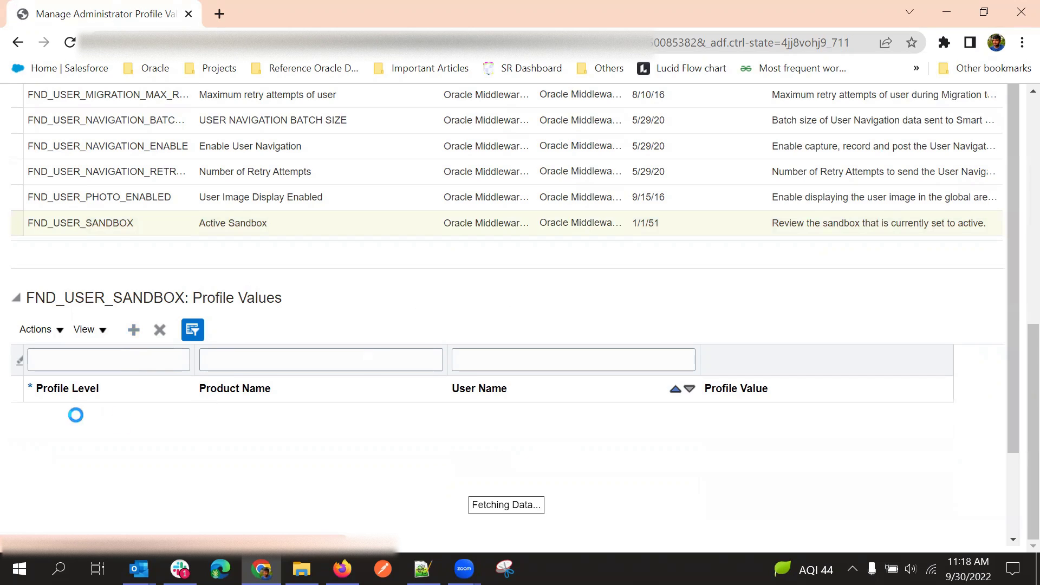
Set the new row's profile level to User and its user name to the demo sales rep.
left_click(95, 422)
left_click(86, 450)
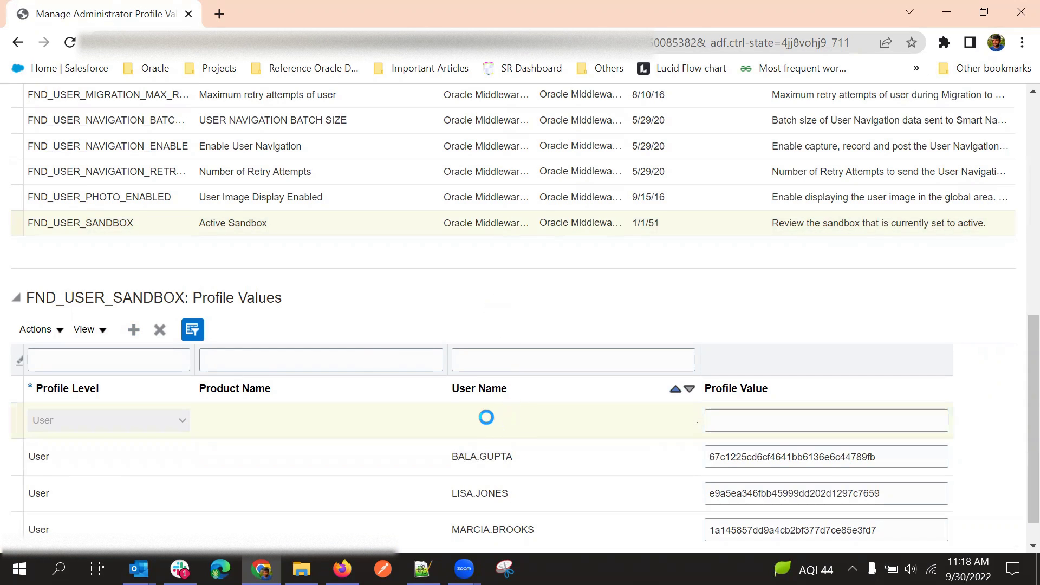
left_click(492, 424)
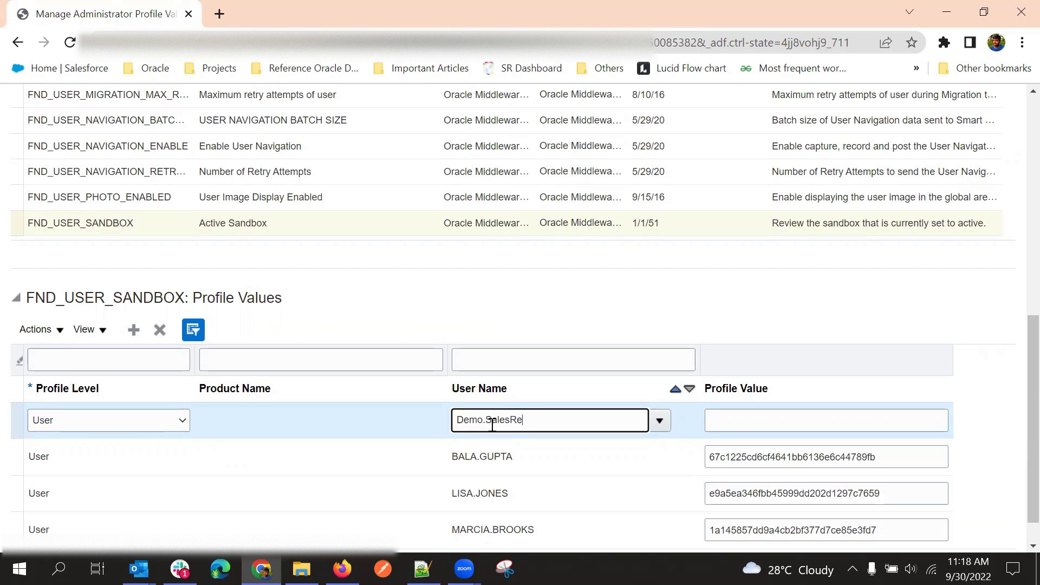
type("Demo.SalesRep")
left_click(797, 420)
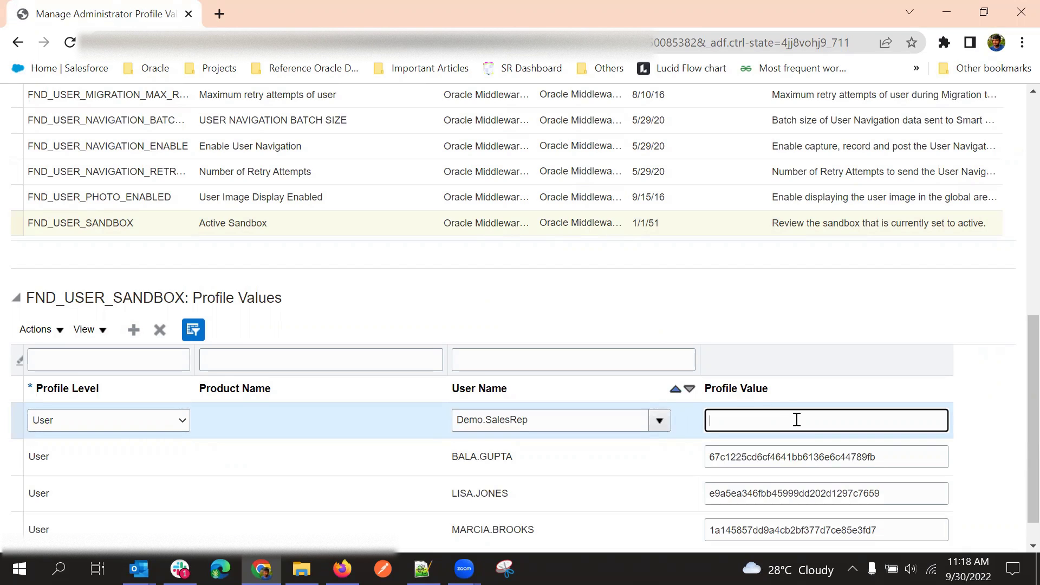
Copy another user's Active Sandbox profile value into the demo sales rep's row.
double_click(762, 459)
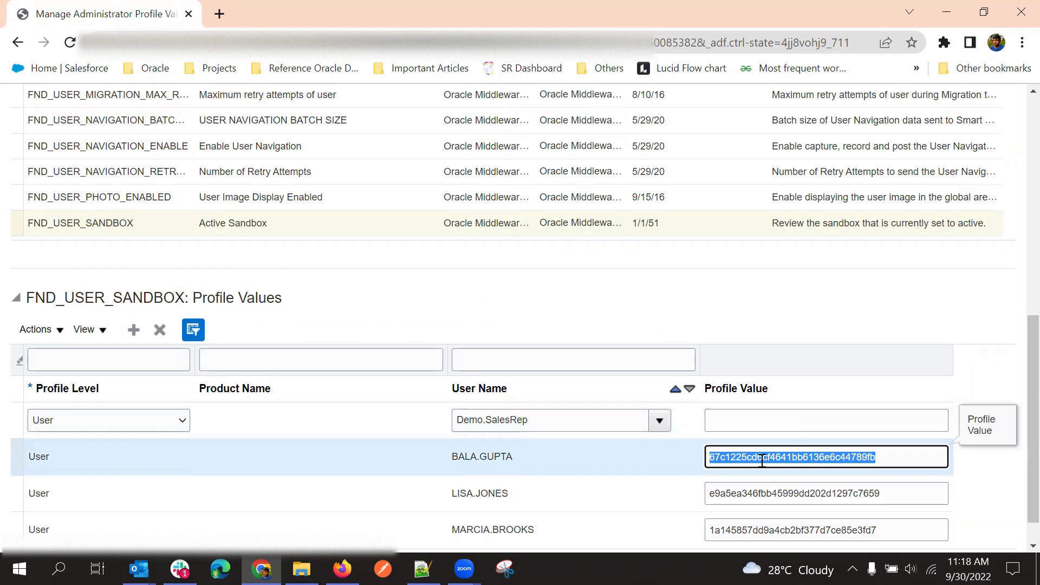
scroll(762, 460, "down", 1)
left_click(762, 460)
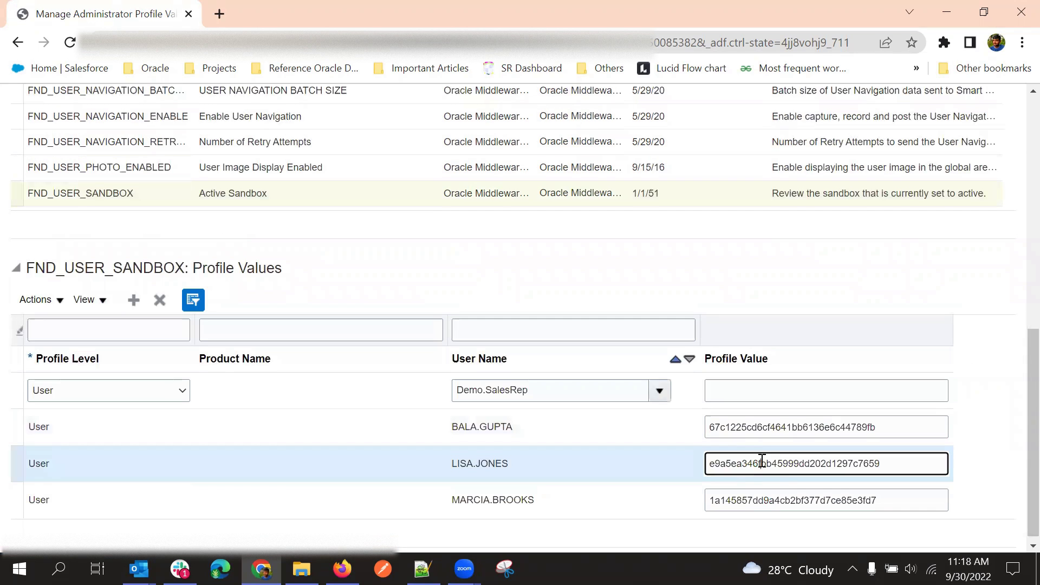
double_click(755, 430)
key("ctrl+c")
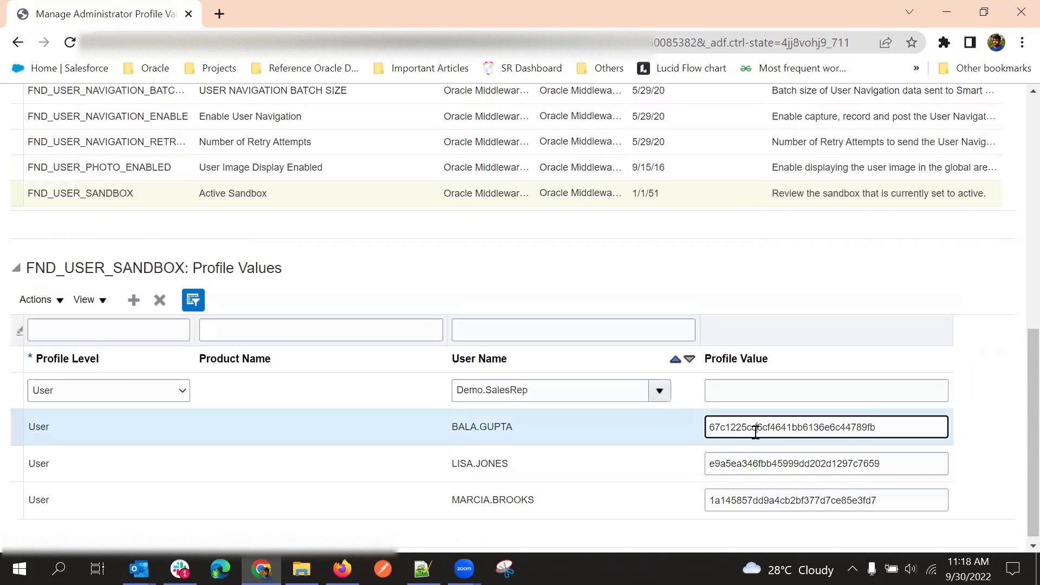
scroll(756, 431, "down", 1)
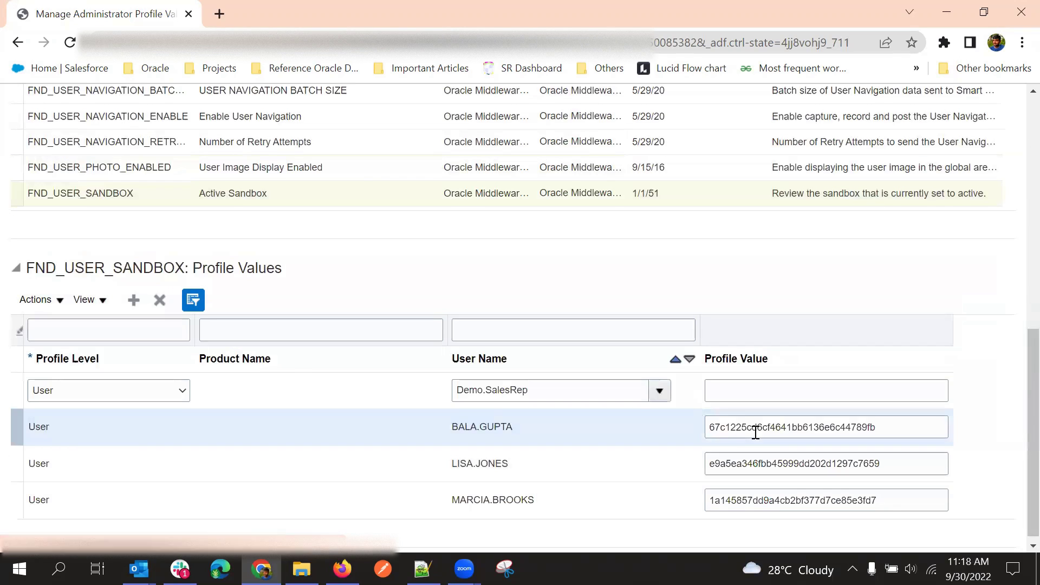
double_click(755, 431)
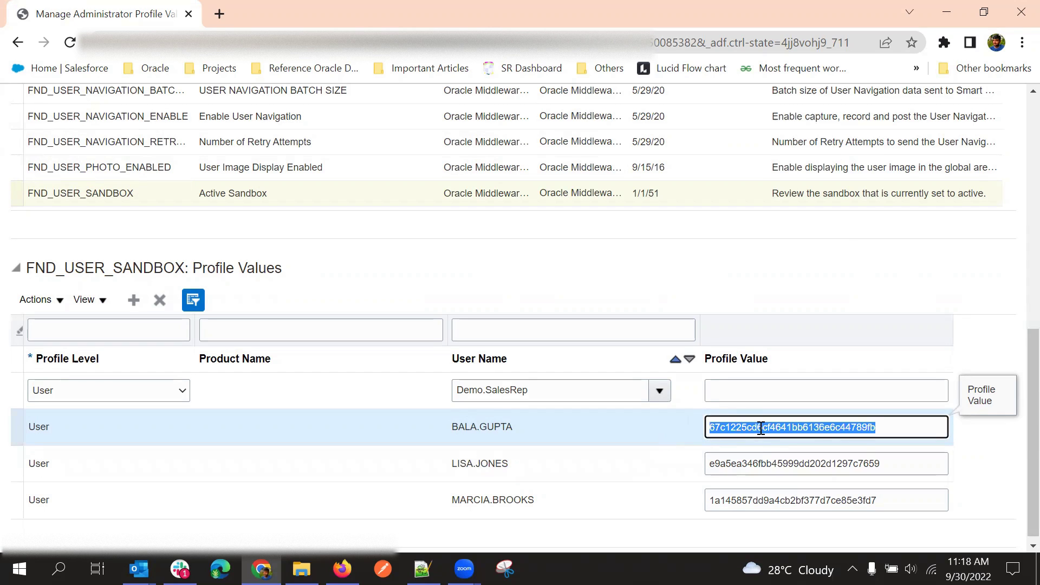
left_click(728, 385)
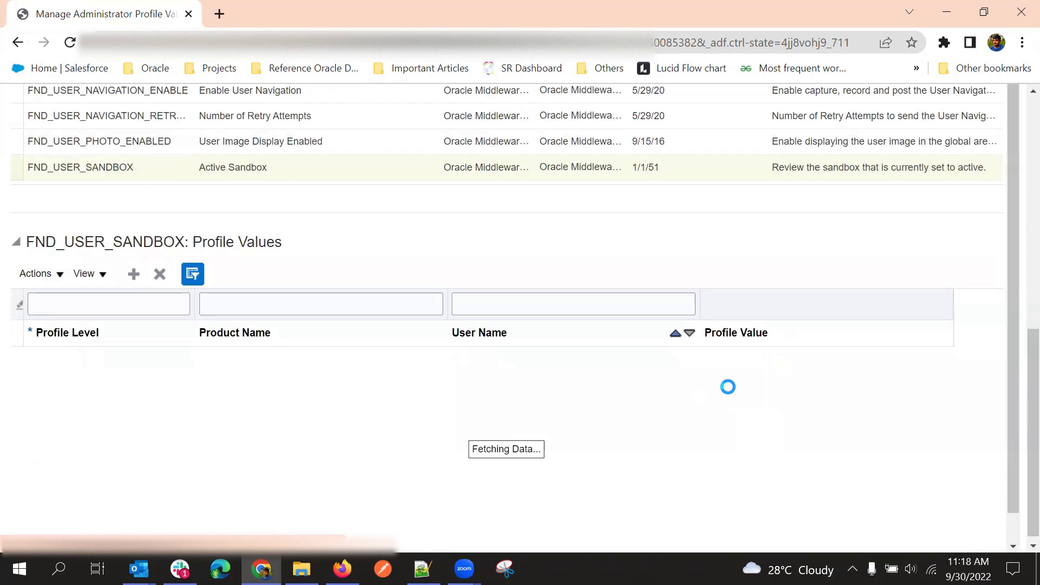
key("ctrl+v")
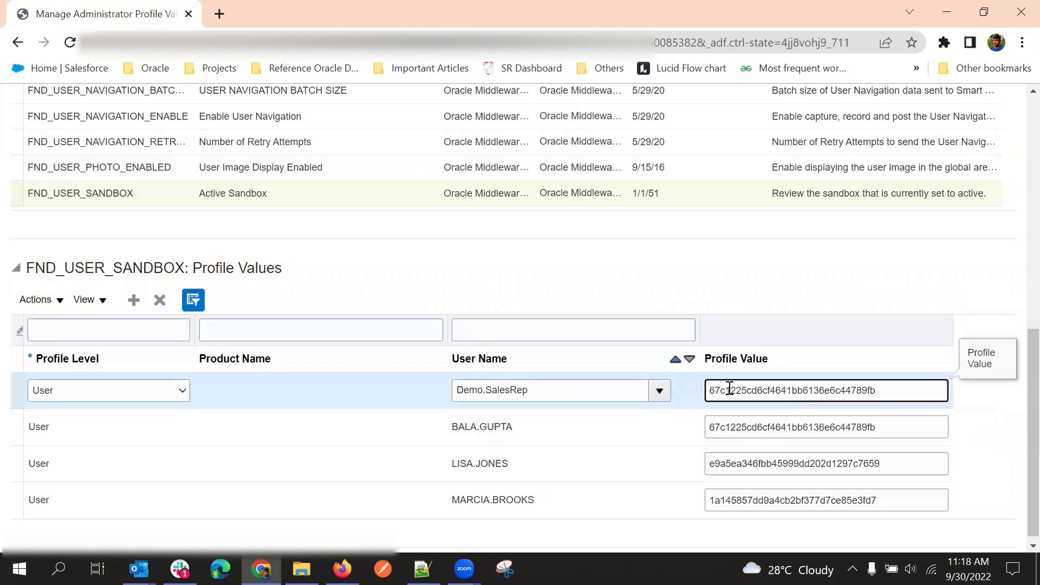
left_click(718, 279)
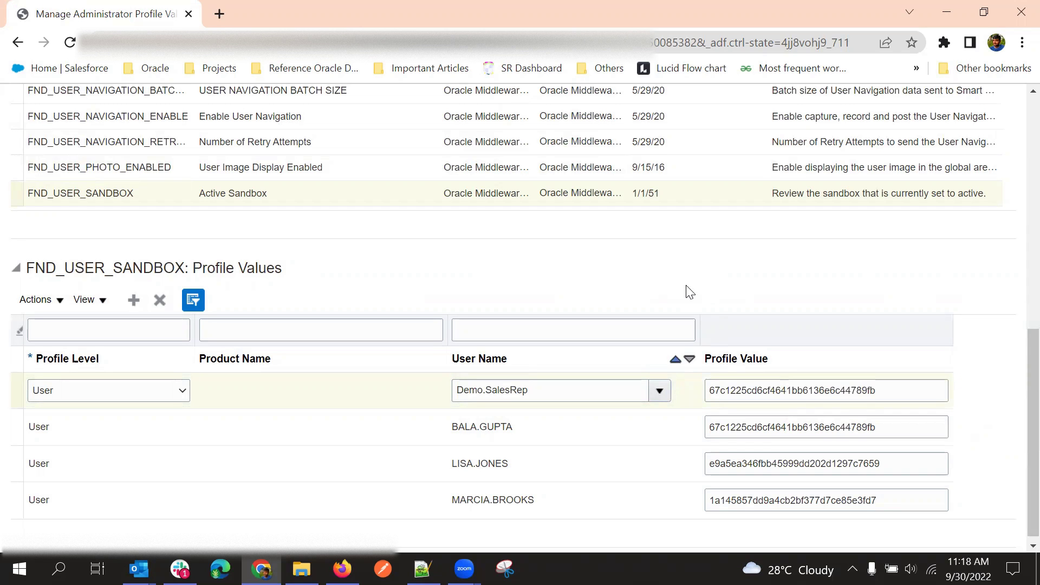
Save and close the administrator profile values.
scroll(688, 293, "up", 3)
scroll(770, 180, "up", 5)
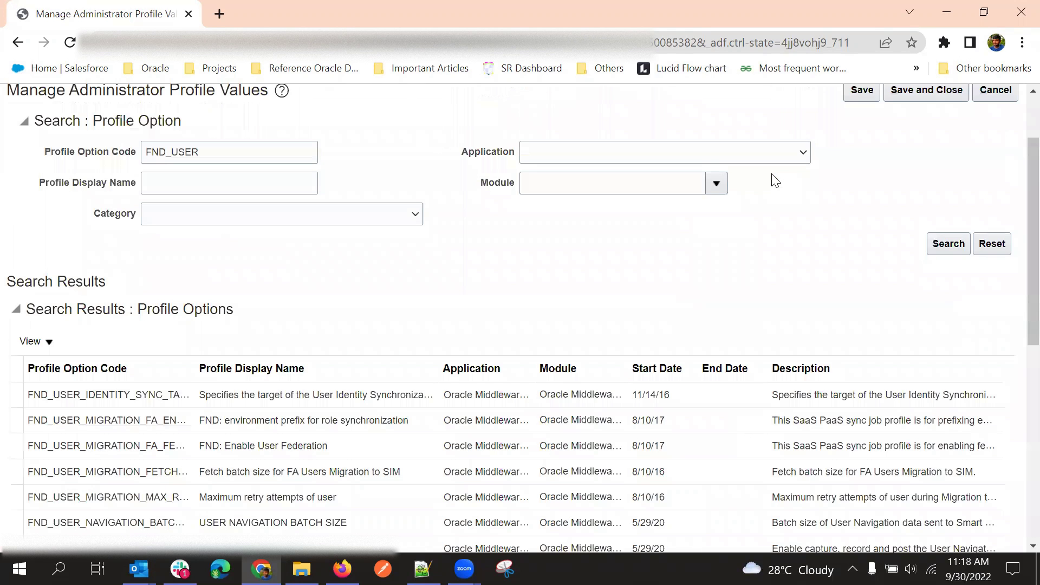
scroll(862, 179, "up", 2)
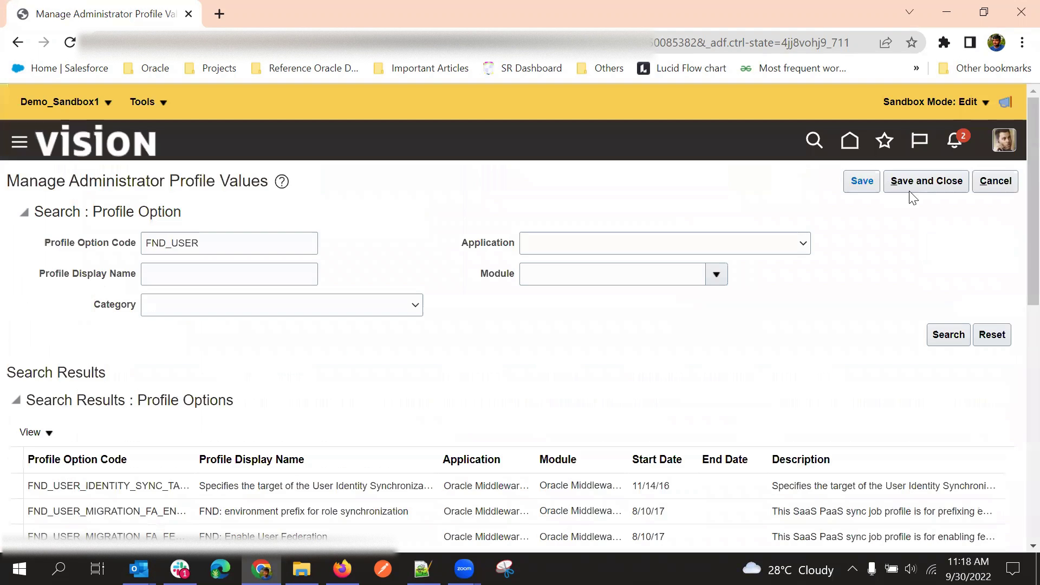
left_click(937, 184)
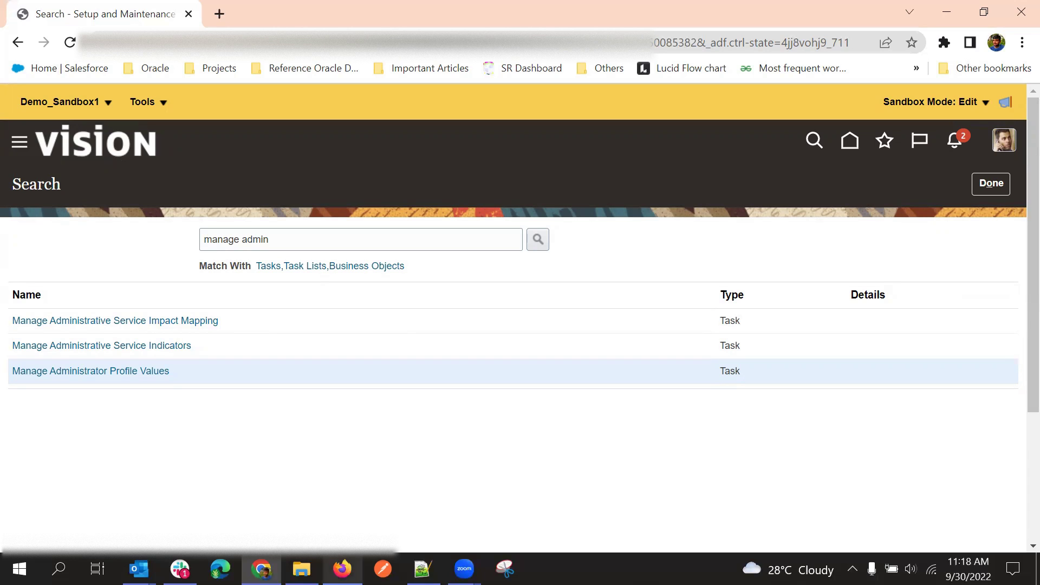
Sign out of the application from the Business Plans window and confirm single sign-off.
mouse_move(342, 569)
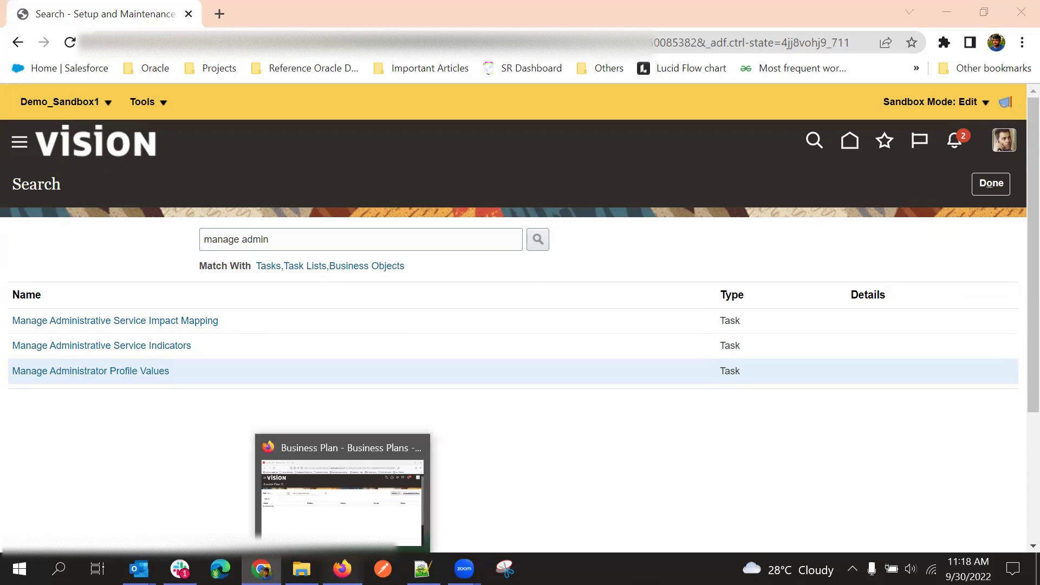
left_click(342, 493)
left_click(1005, 113)
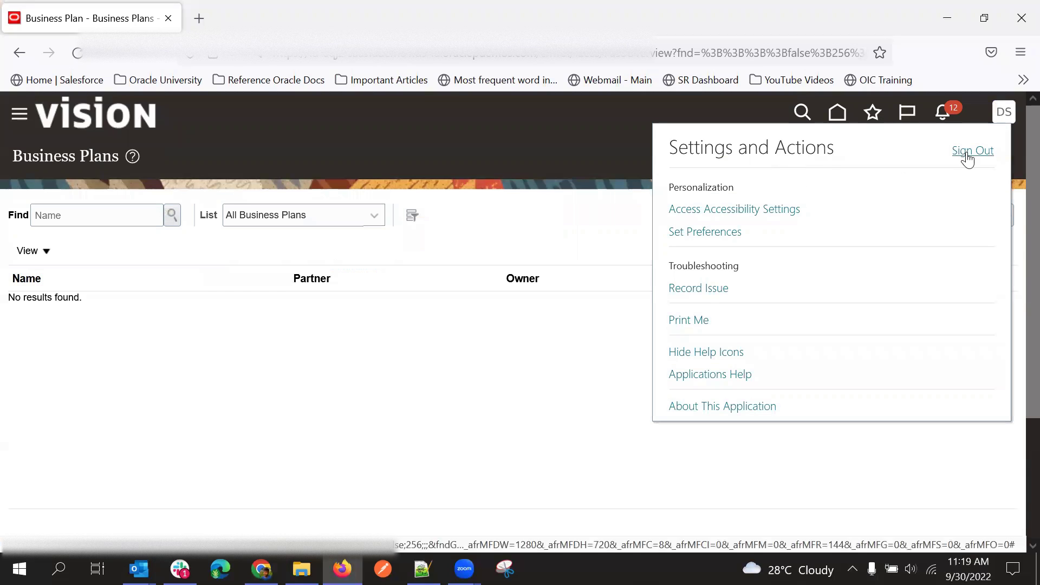
left_click(968, 153)
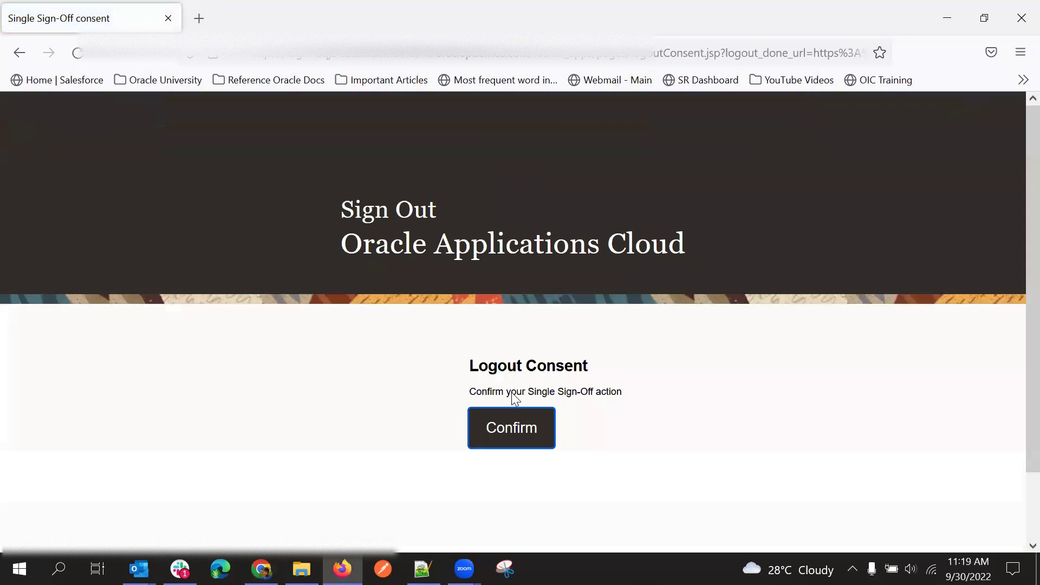
key("Return")
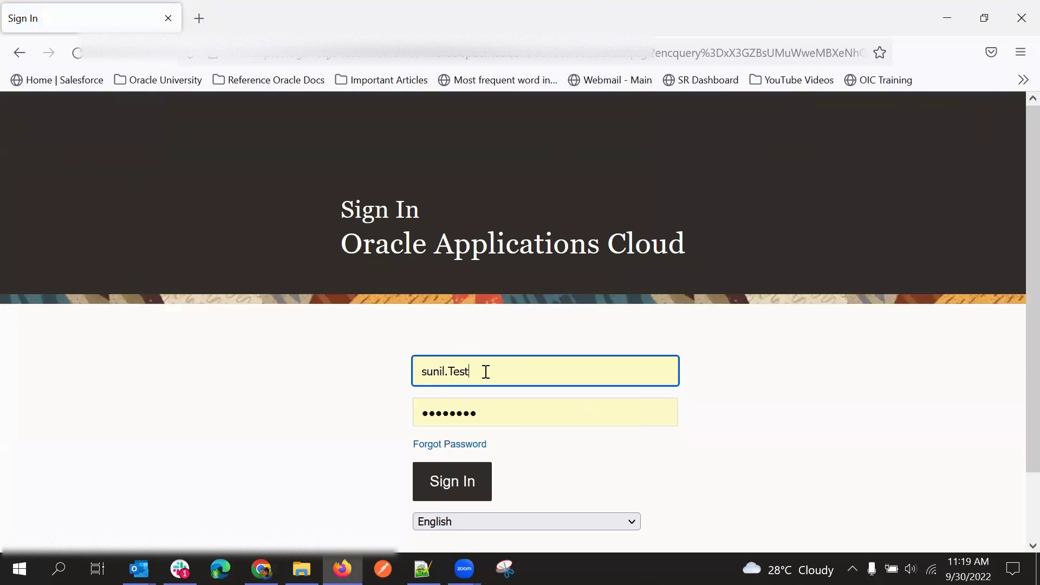
Sign in with the demo sales rep's user name and password, declining to save the login.
triple_click(485, 372)
key("BackSpace")
type("Demo.SalesRep")
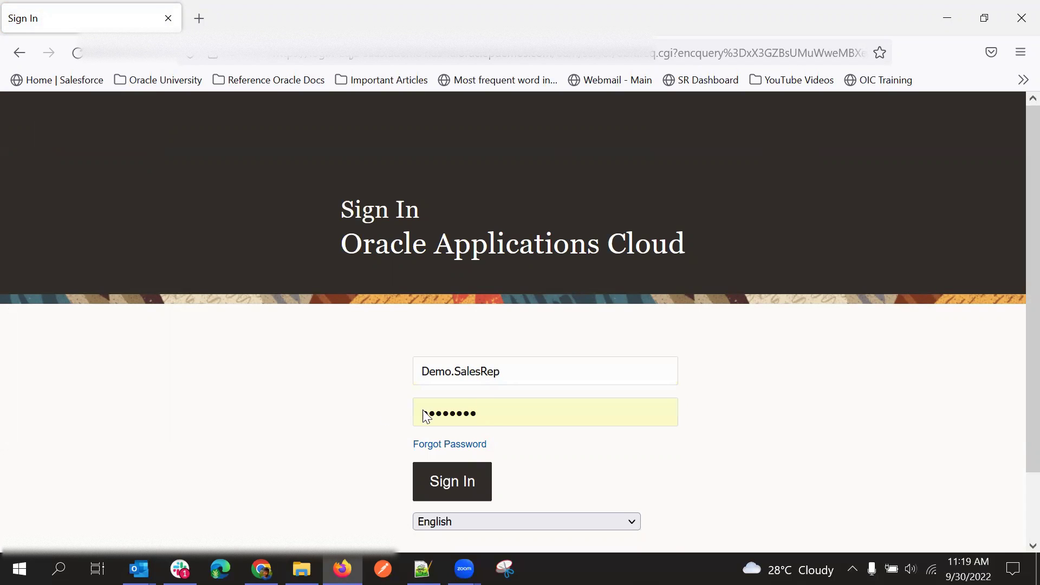
double_click(491, 412)
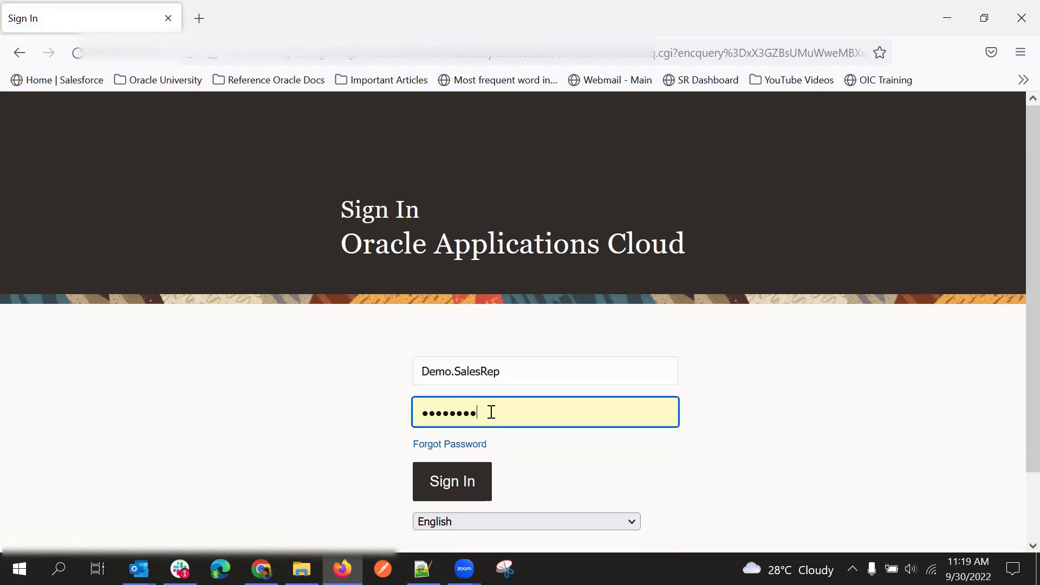
key("BackSpace")
type("W")
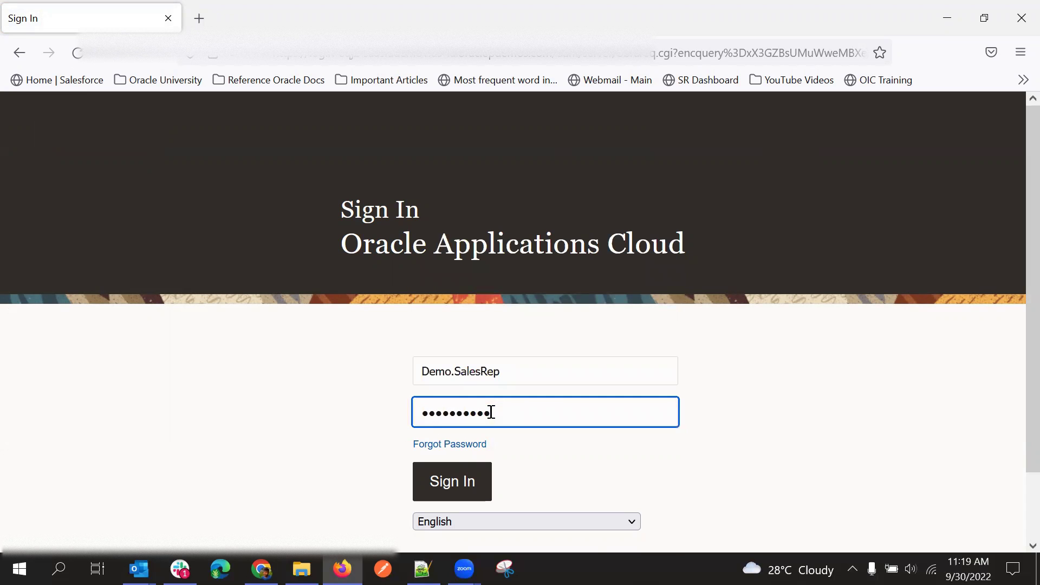
key("Return")
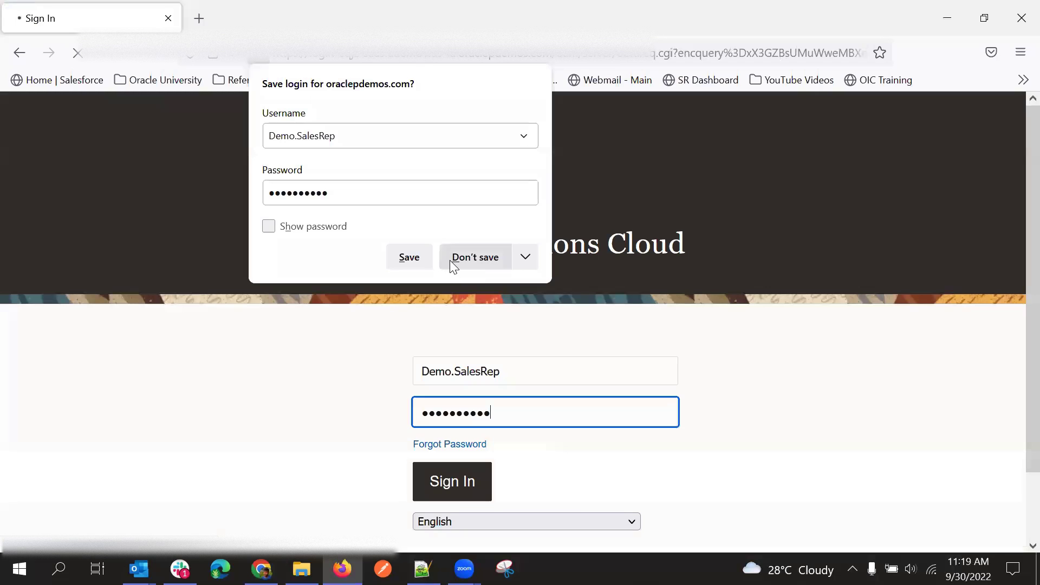
left_click(464, 262)
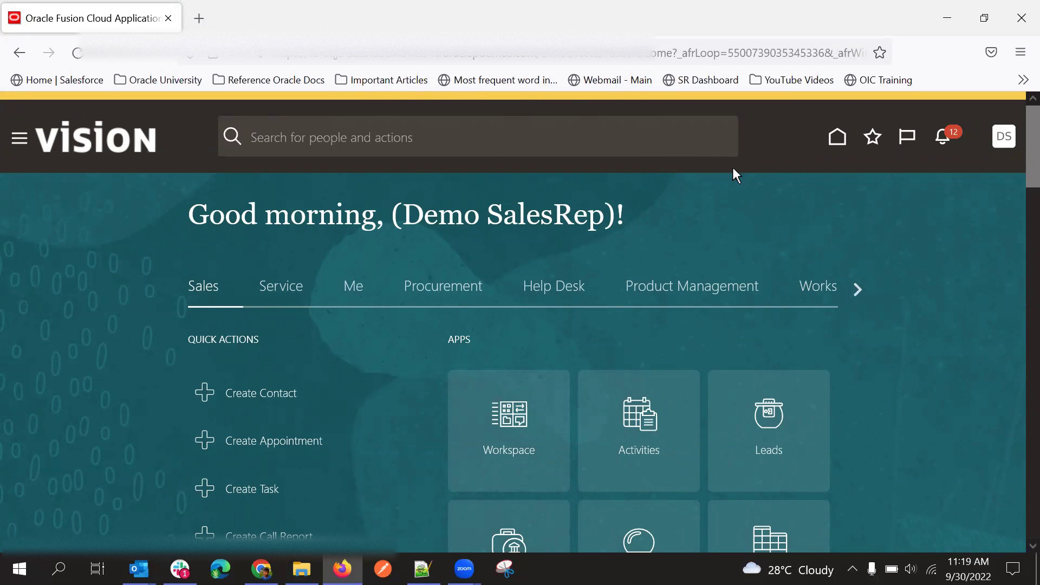
Open Business Plans from the Sales navigator area and inspect the saved search list.
left_click(16, 140)
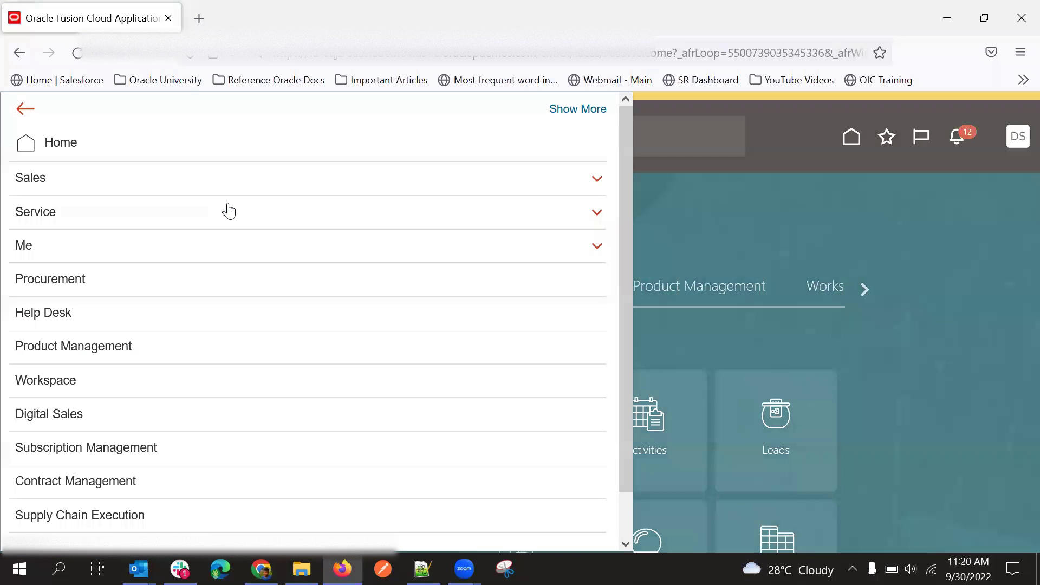
left_click(76, 189)
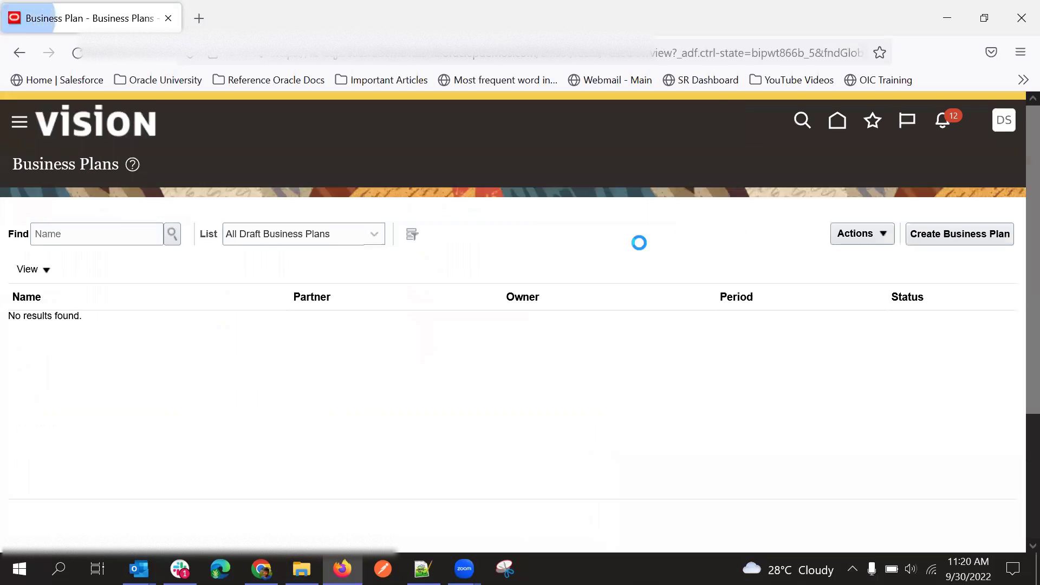
left_click(292, 228)
left_click(548, 202)
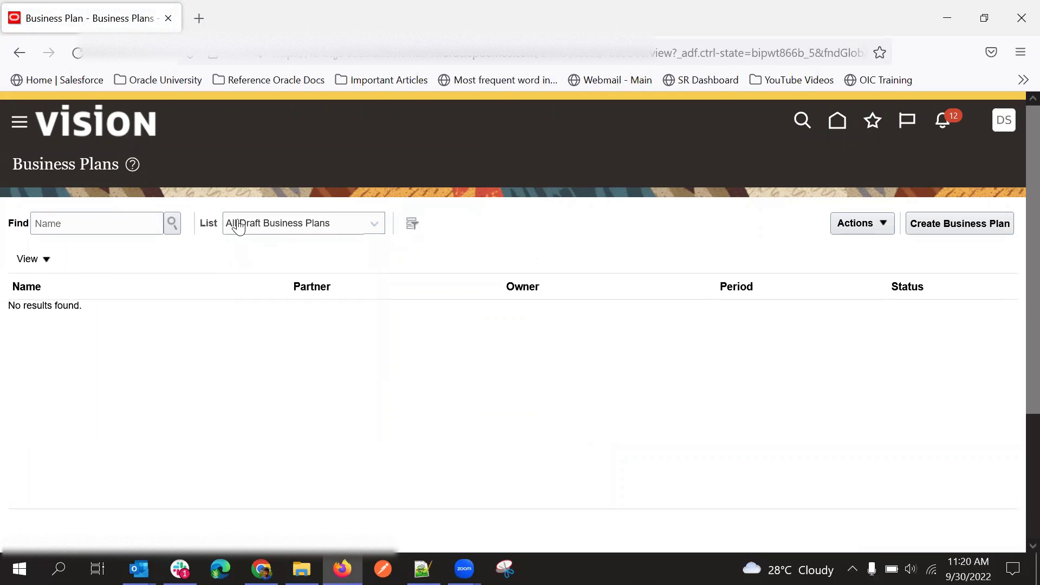
left_click(314, 228)
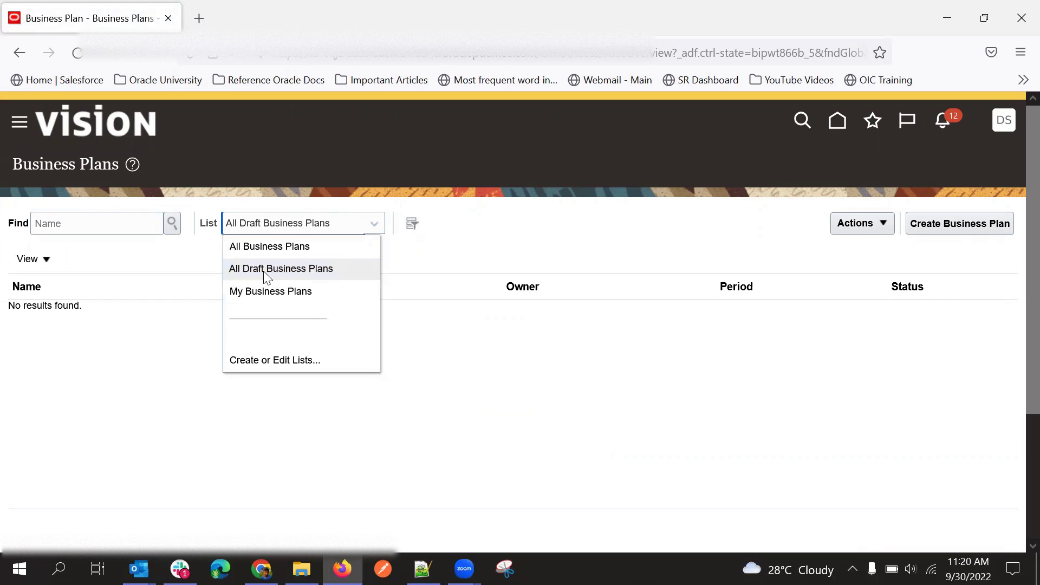
left_click(474, 195)
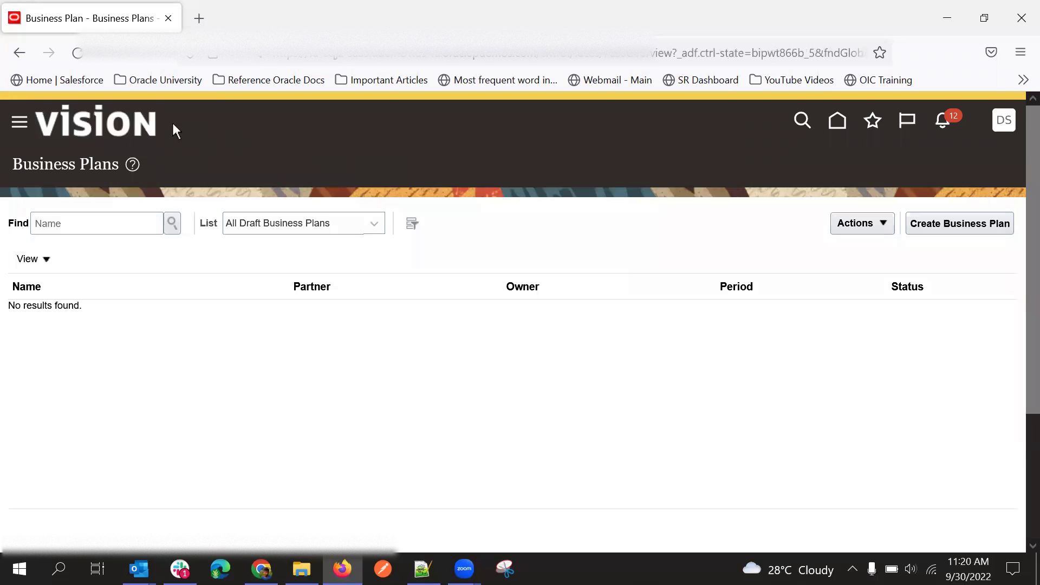
left_click(289, 225)
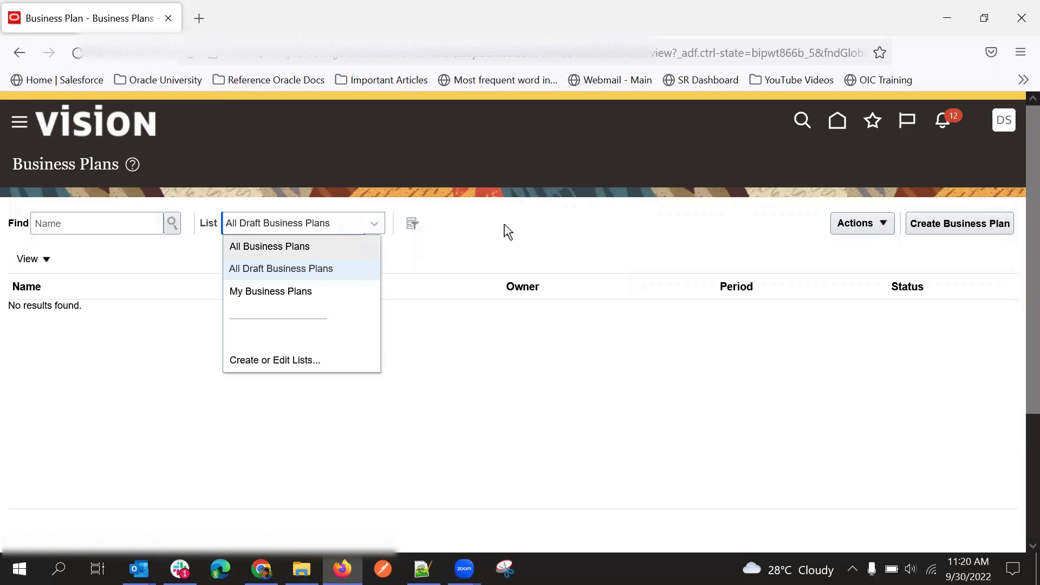
left_click(387, 220)
Keep All Draft Business Plans as the list and begin a new business plan.
left_click(325, 227)
left_click(513, 239)
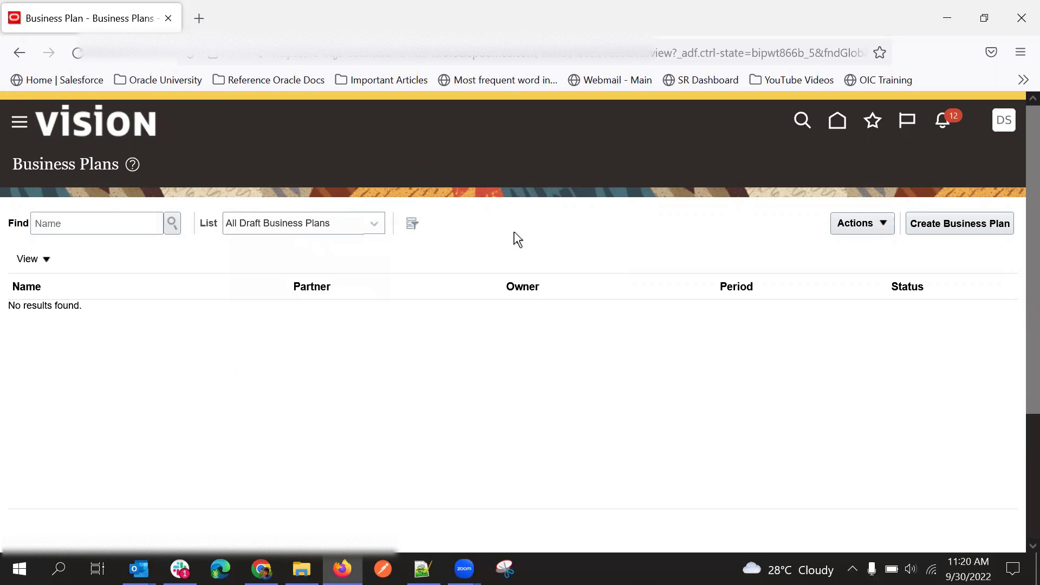
left_click(300, 227)
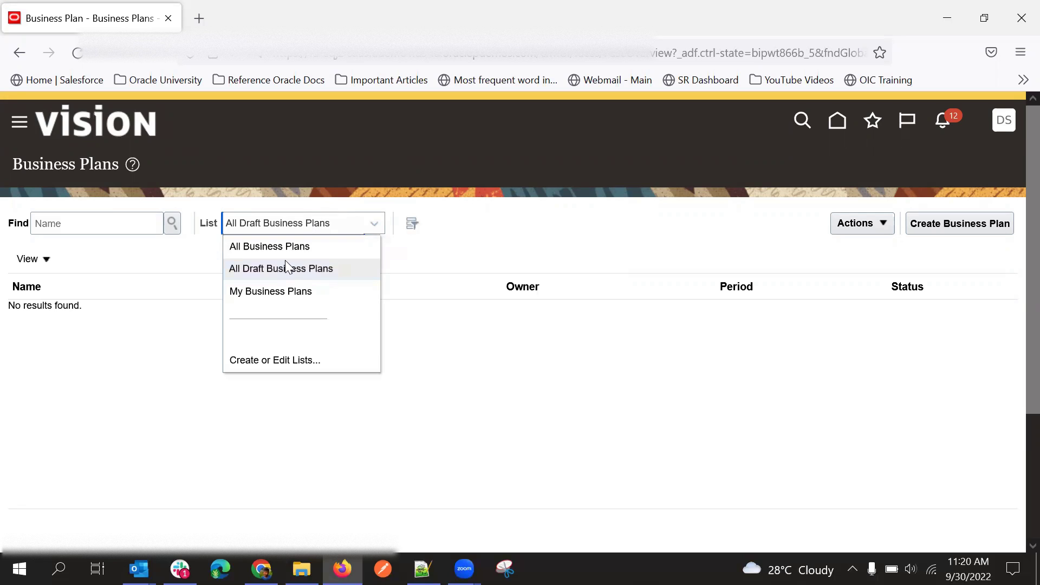
left_click(479, 239)
left_click(299, 226)
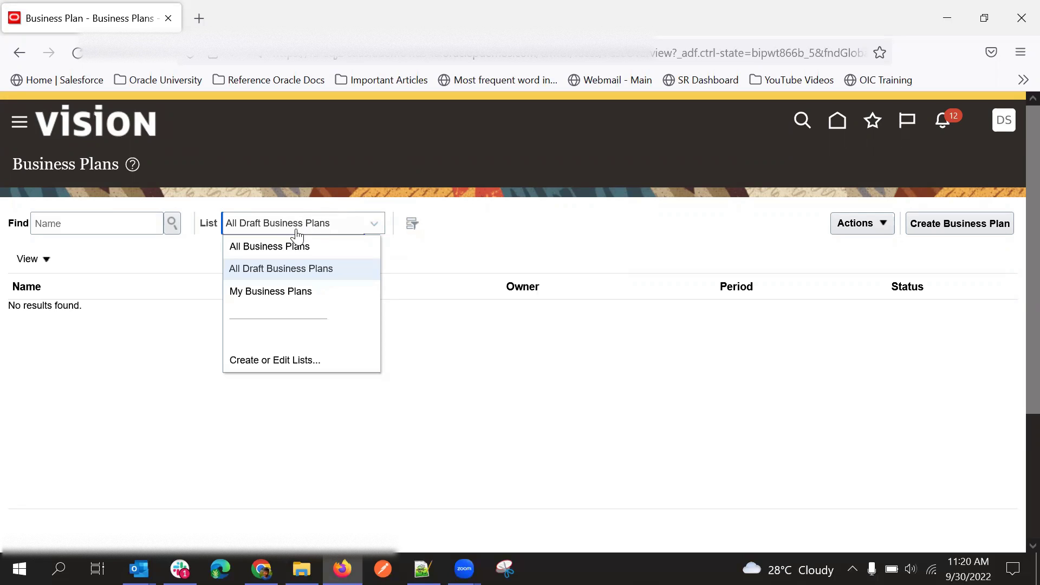
left_click(538, 214)
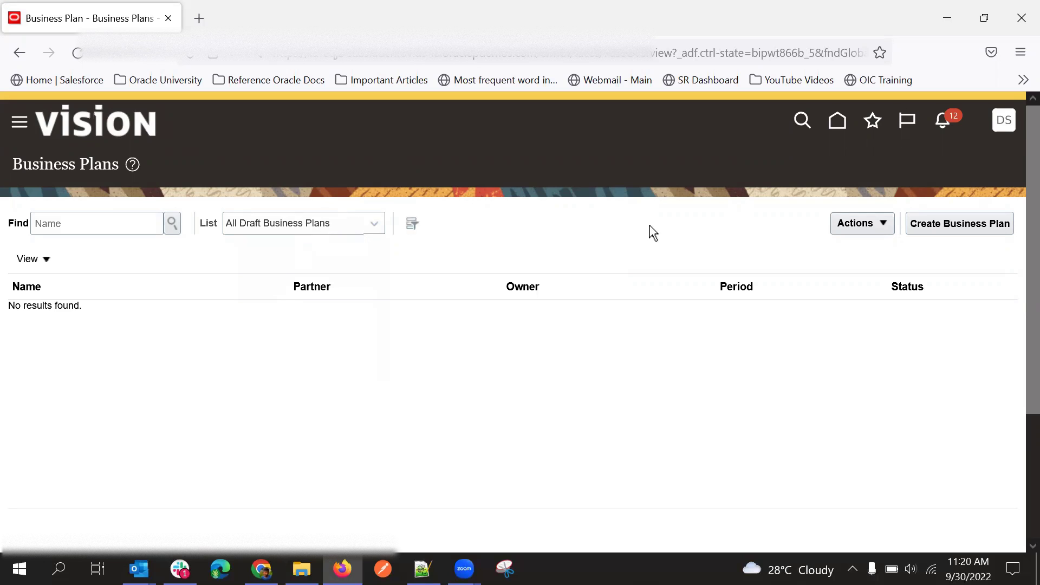
left_click(964, 226)
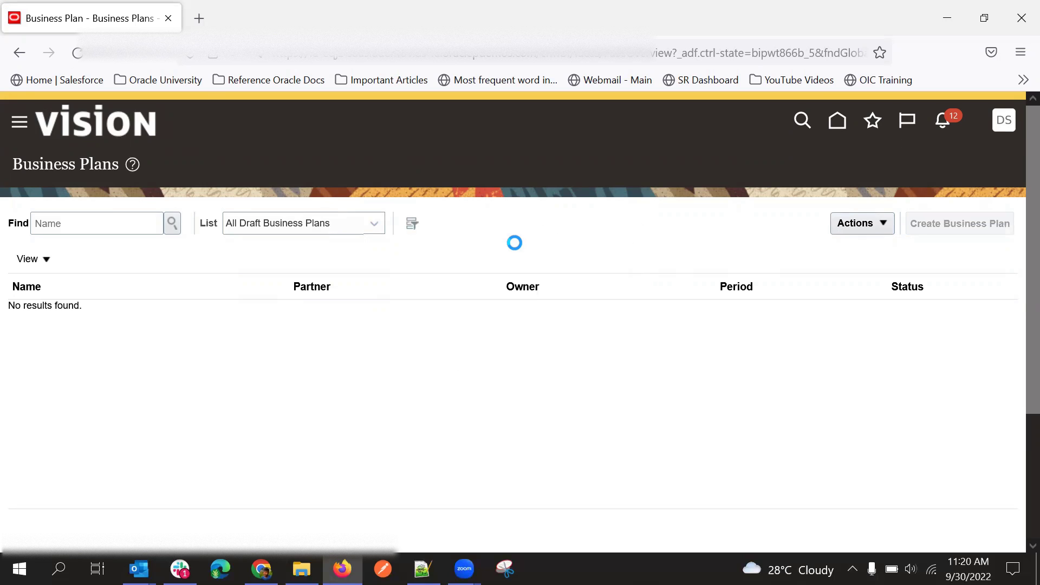
Create business plan 'Test BP' for account Astil Electronique with status Draft and save it.
left_click(251, 199)
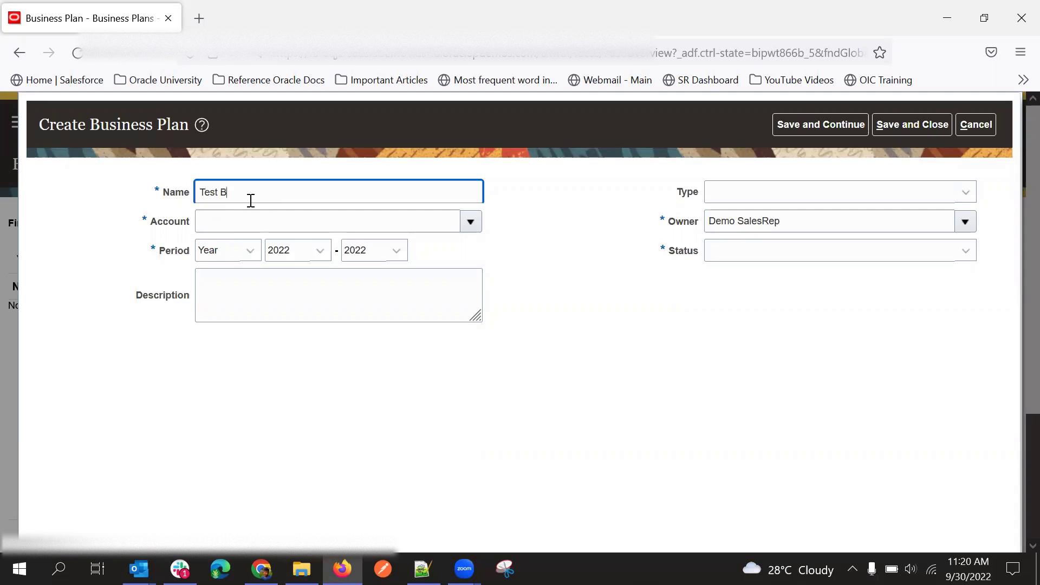
type("Test BP")
left_click(470, 222)
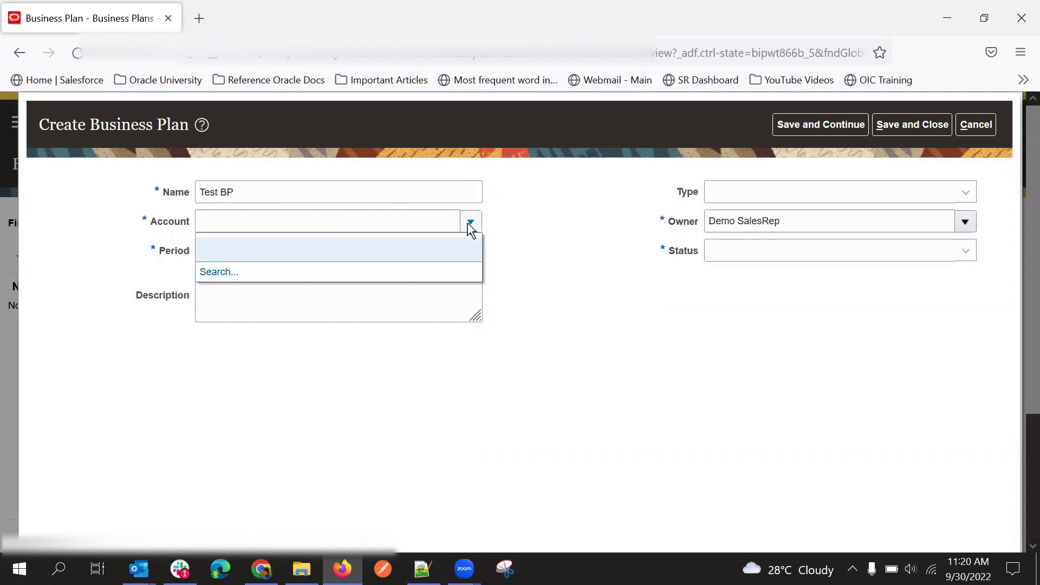
left_click(233, 274)
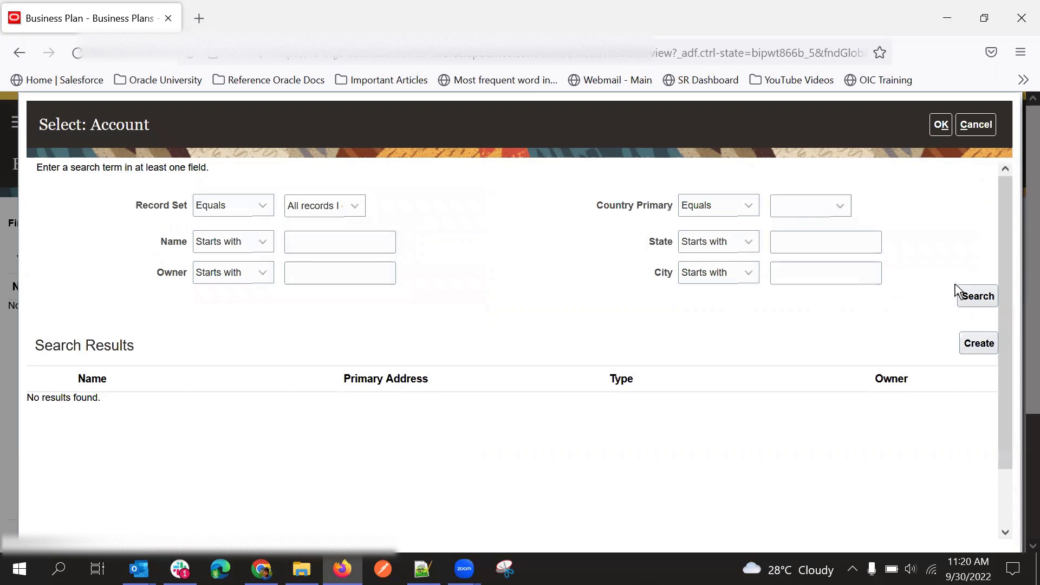
left_click(963, 298)
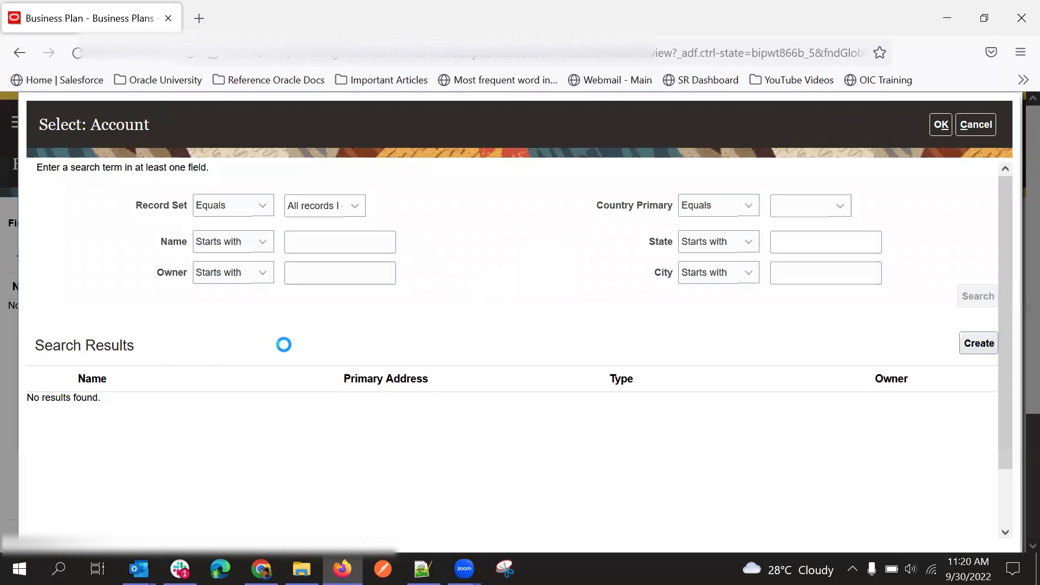
left_click(37, 410)
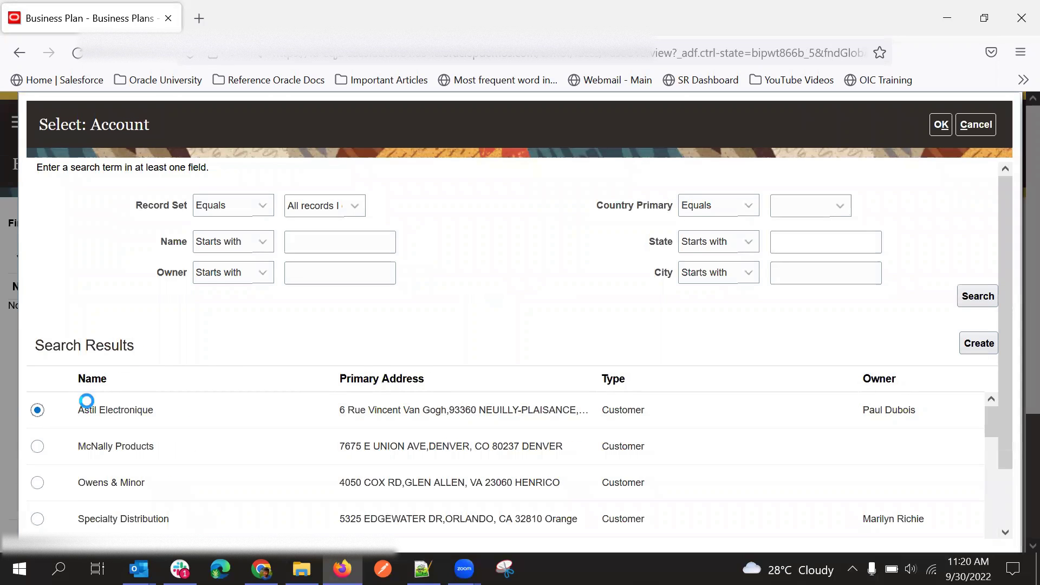
left_click(941, 125)
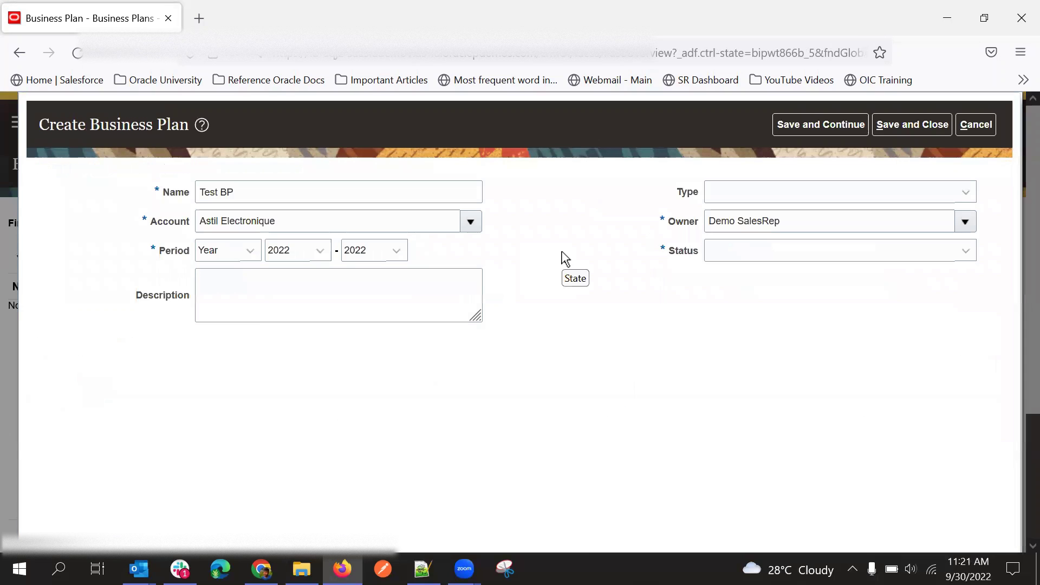
left_click(777, 251)
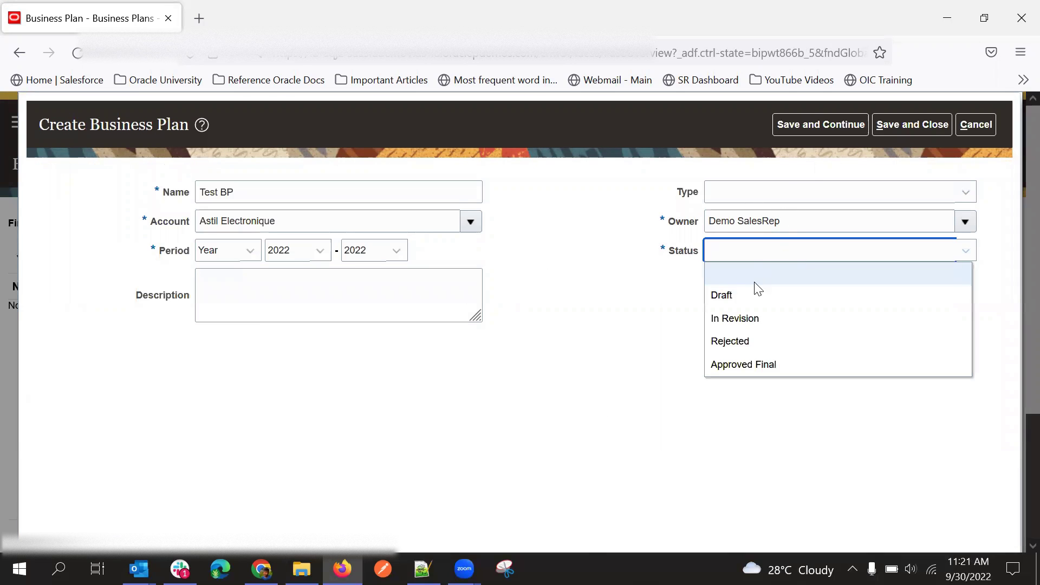
left_click(745, 297)
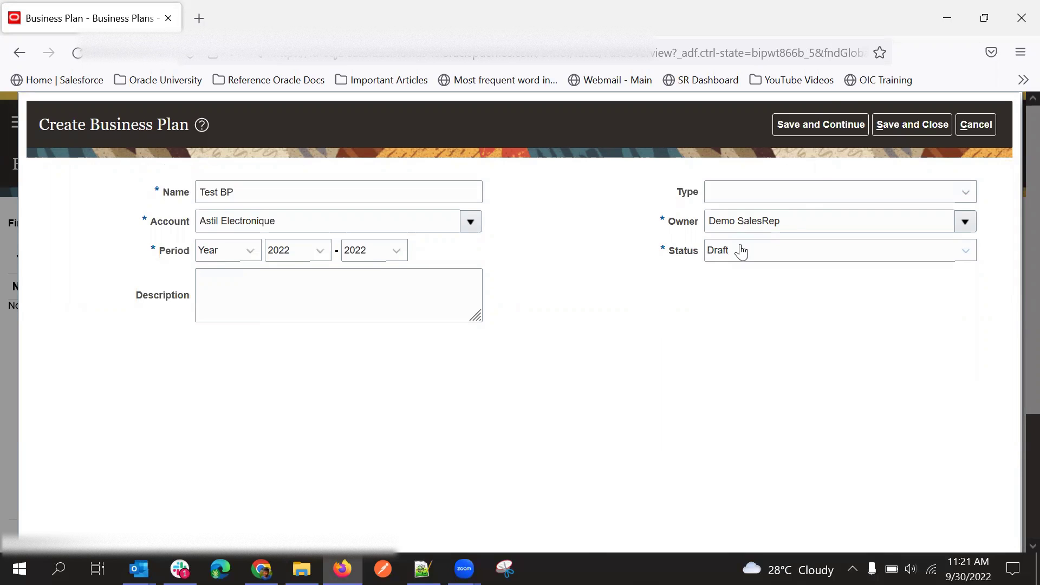
left_click(911, 124)
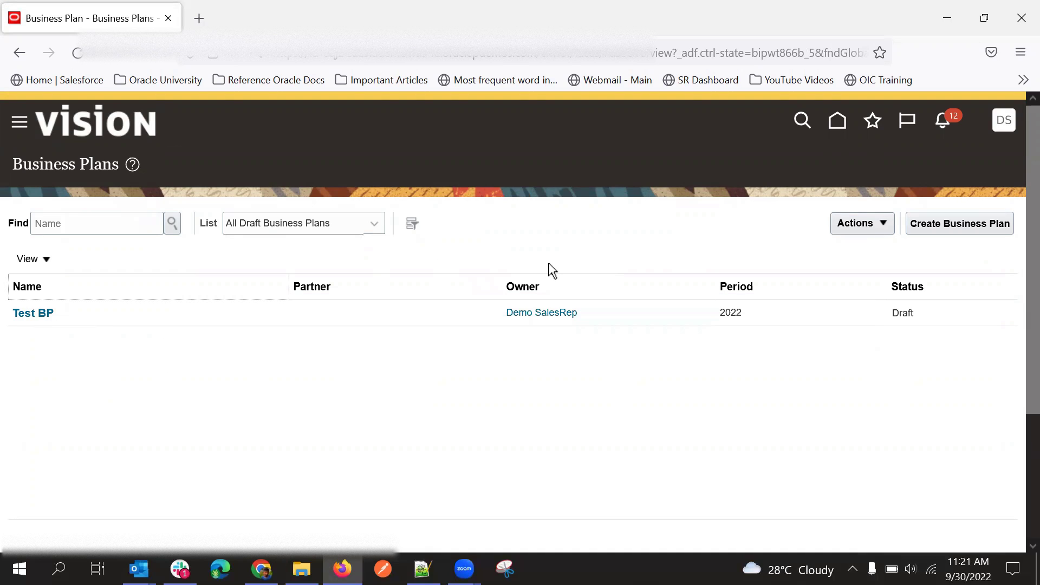
Switch the list to All Business Plans, cancel the stray new-plan form, and open Test BP.
left_click(241, 231)
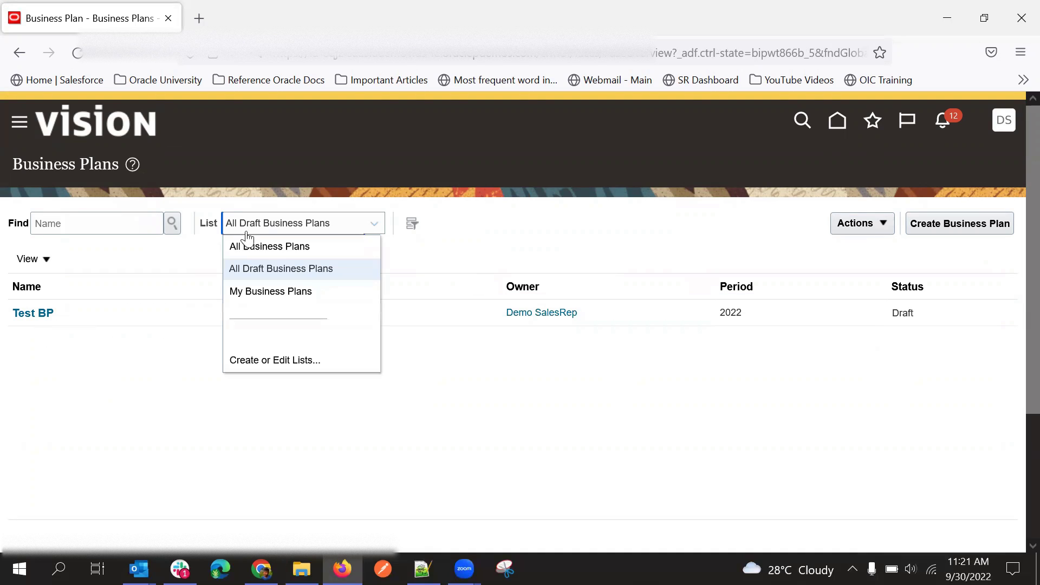
left_click(285, 250)
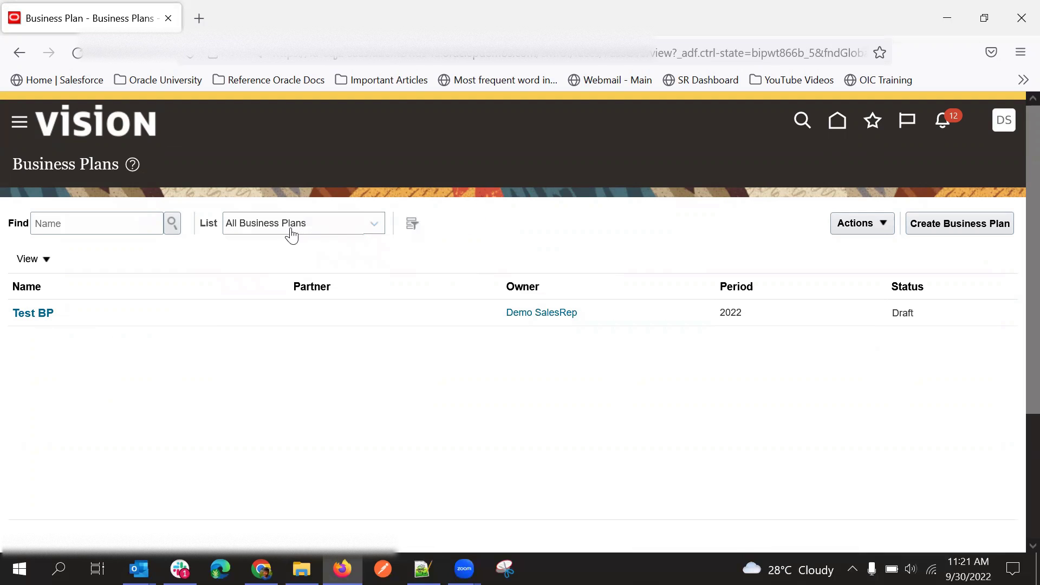
left_click(292, 236)
left_click(515, 239)
left_click(332, 231)
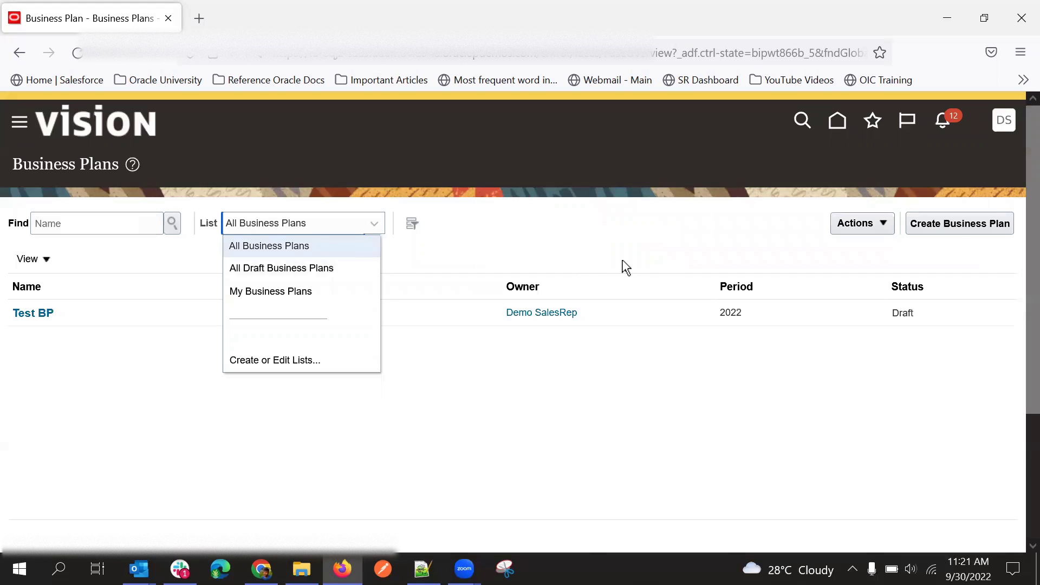
left_click(928, 224)
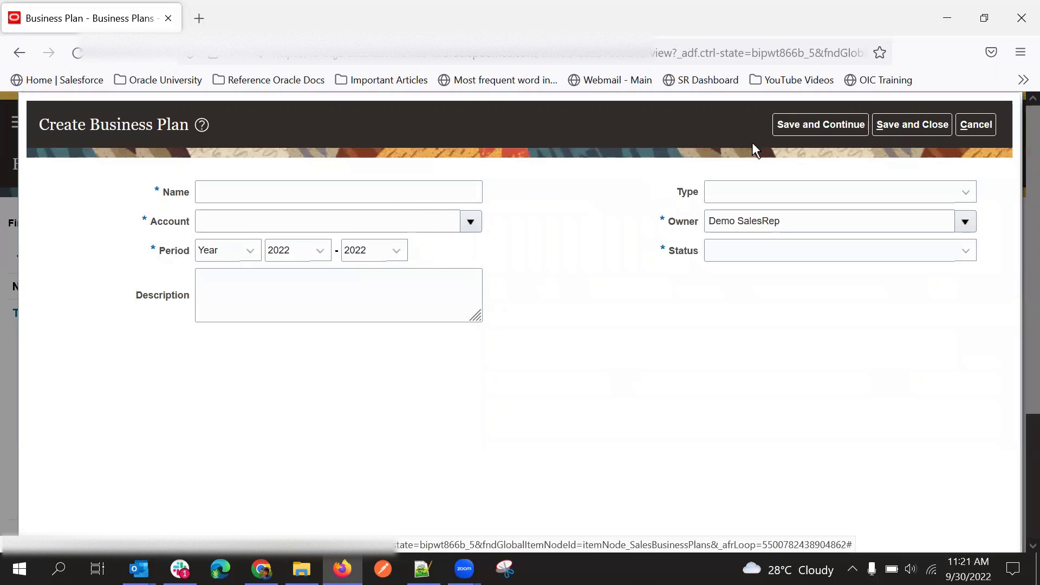
left_click(985, 120)
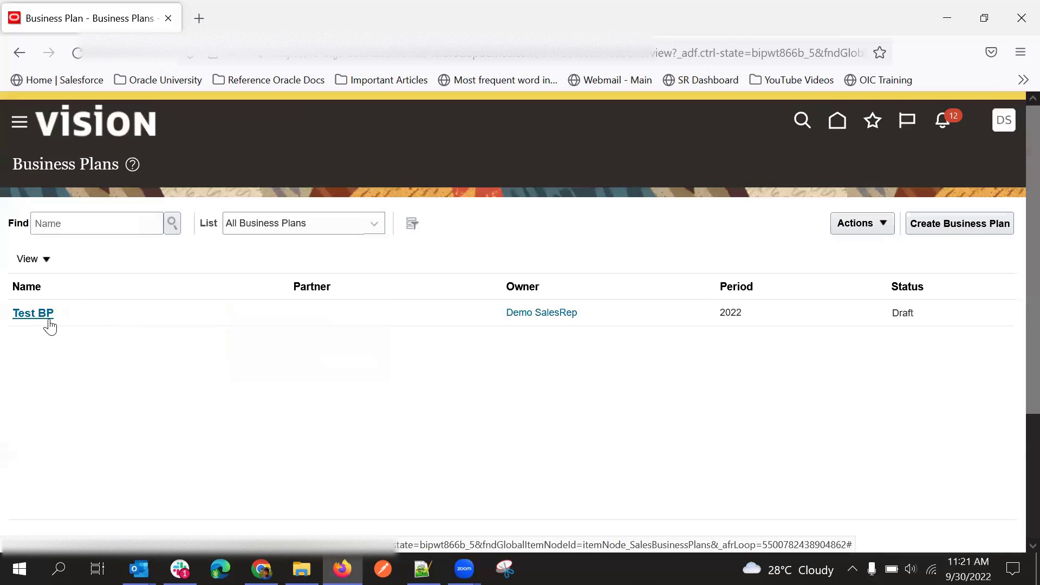
left_click(49, 320)
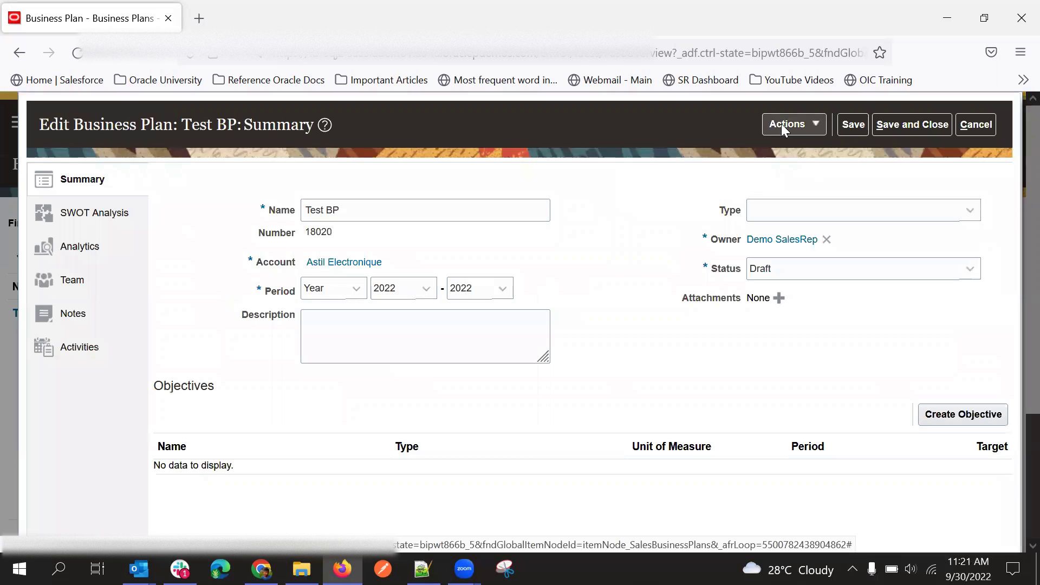
Copy Test BP as a new plan named 'Test With Active' and save it.
left_click(781, 124)
left_click(799, 172)
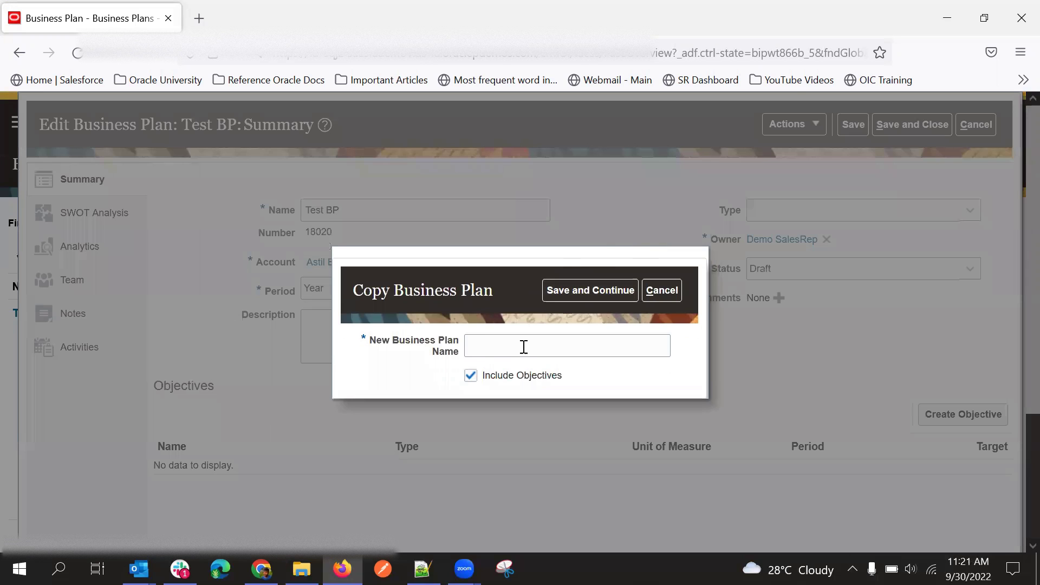
left_click(516, 350)
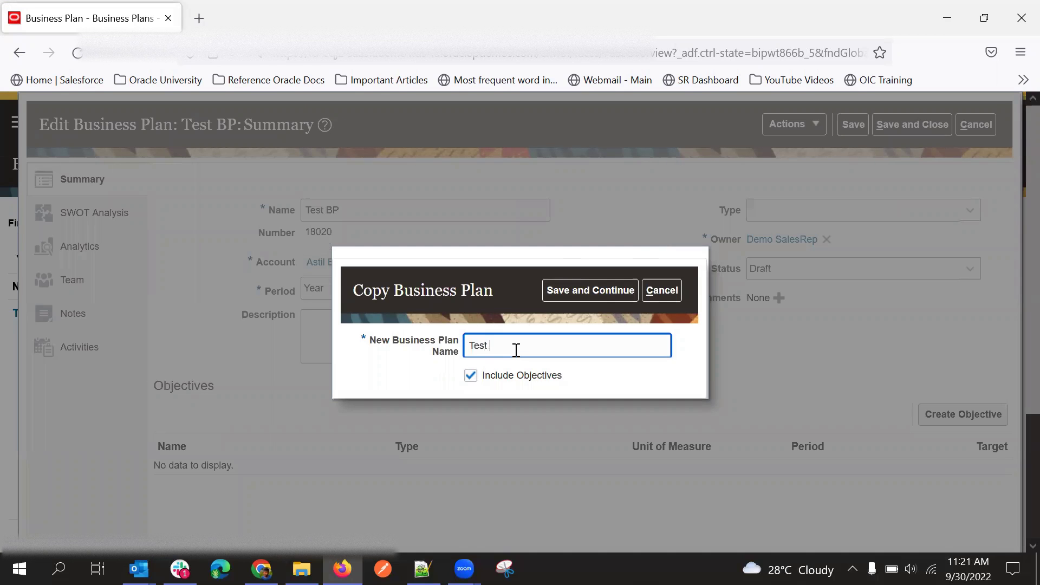
type("Test With Active")
left_click(600, 288)
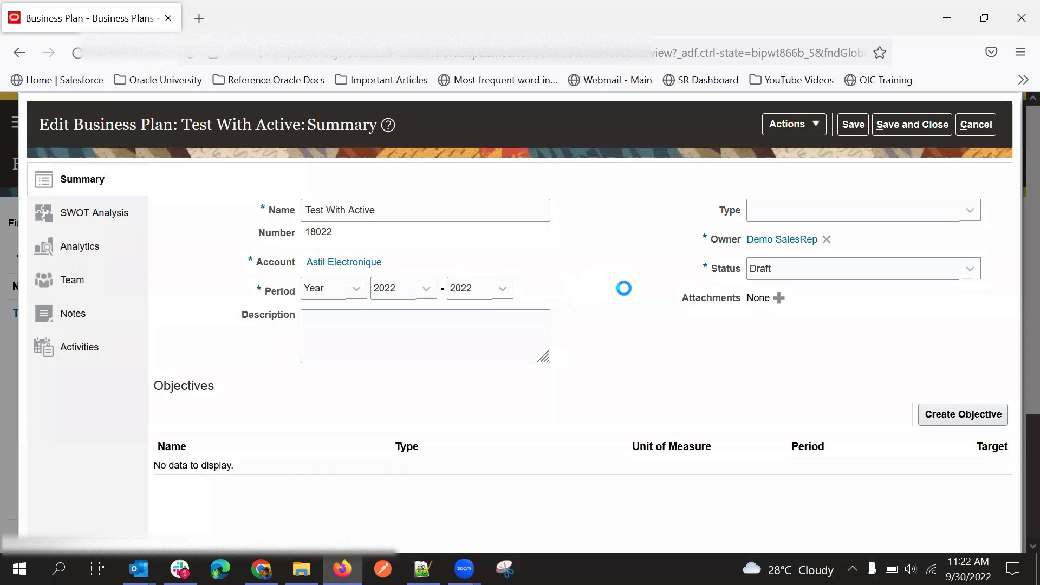
Set the copy's status to Approved Final and save and close.
left_click(786, 269)
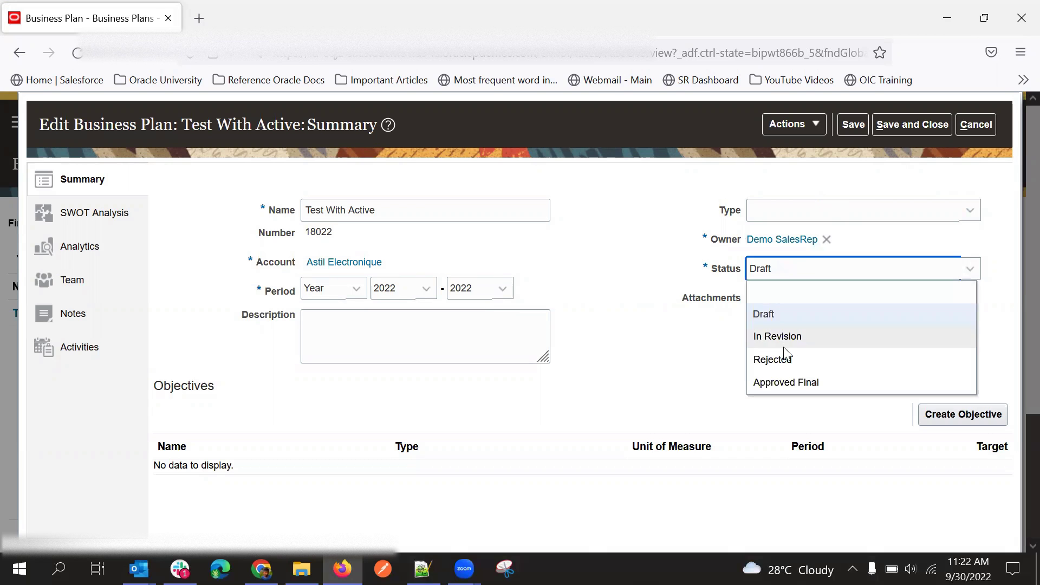
left_click(791, 380)
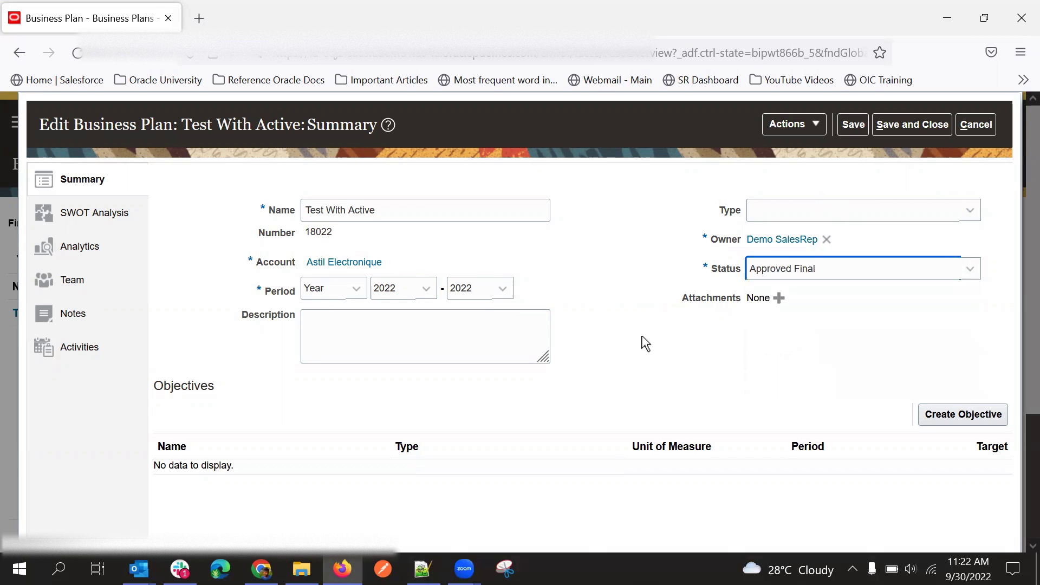
left_click(918, 129)
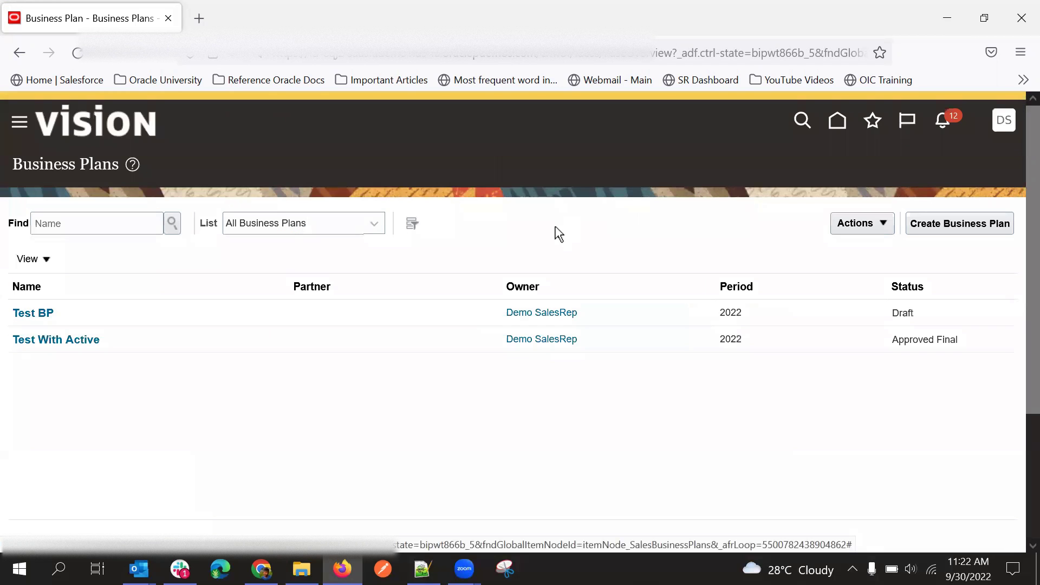
Switch the Business Plans list to 'All Draft Business Plans' so only Draft 'Test BP' shows.
left_click(284, 231)
left_click(440, 317)
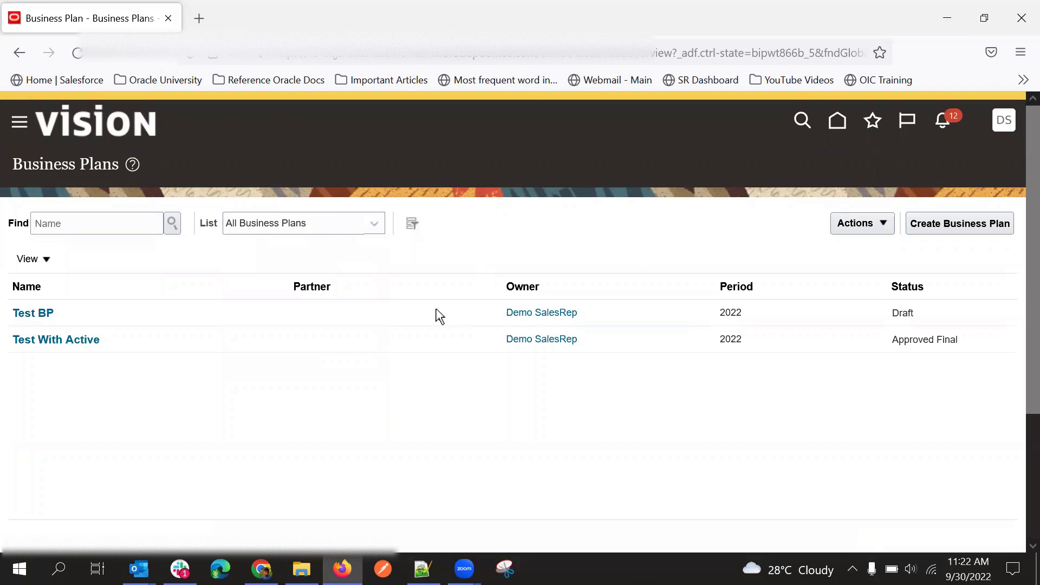
left_click(317, 224)
left_click(302, 267)
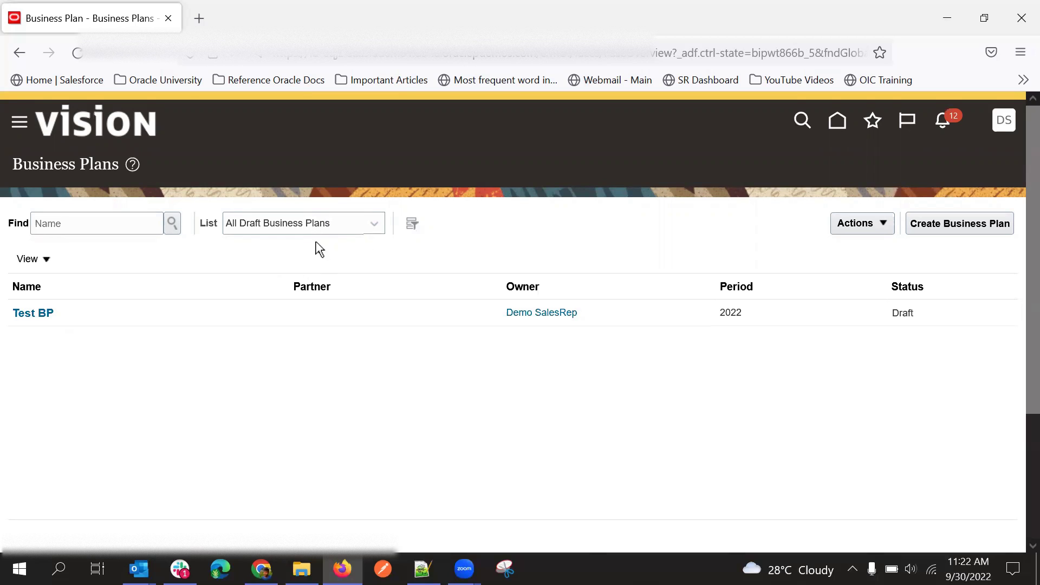
left_click(282, 232)
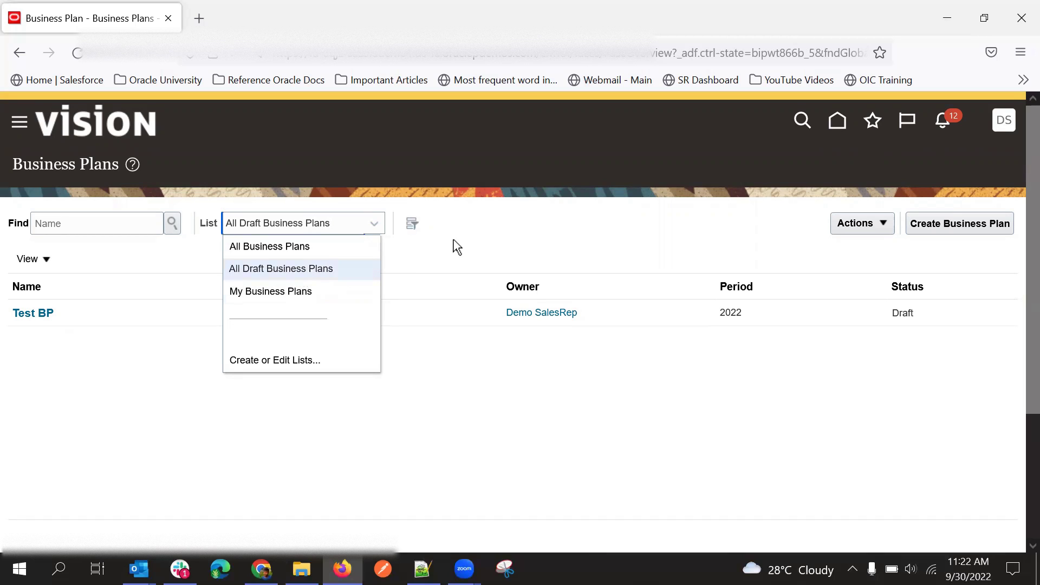
left_click(476, 240)
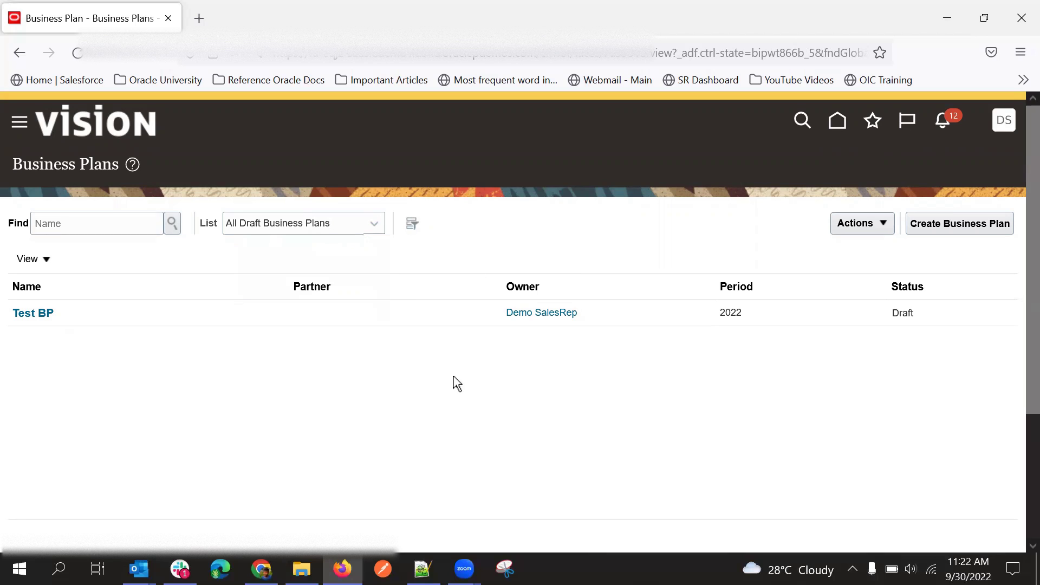